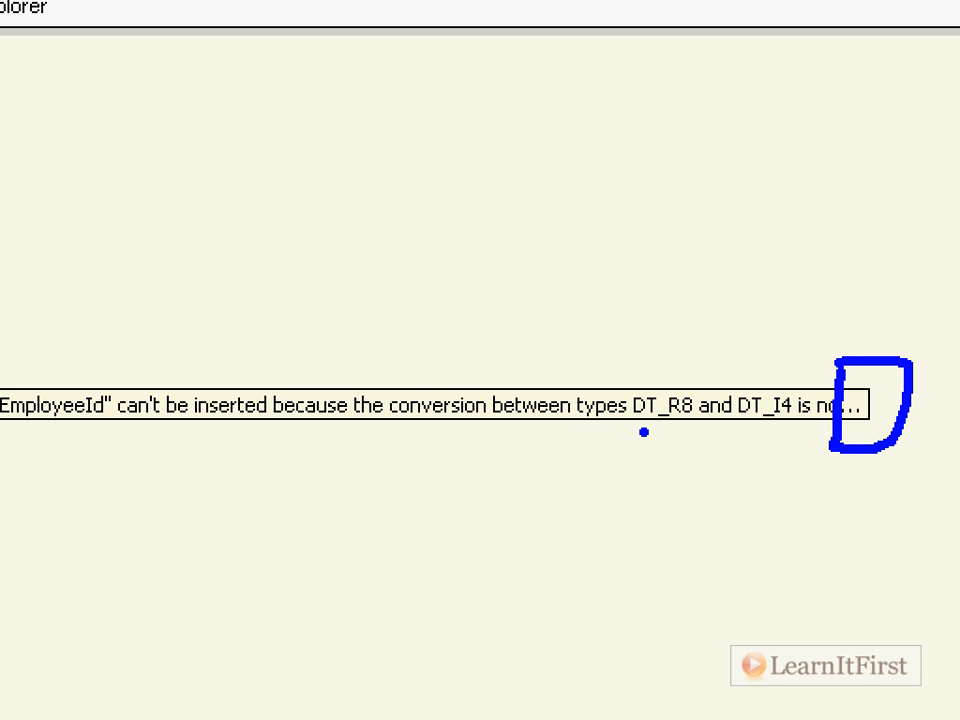
left_click_drag(642, 432, 689, 428)
left_click_drag(769, 425, 803, 421)
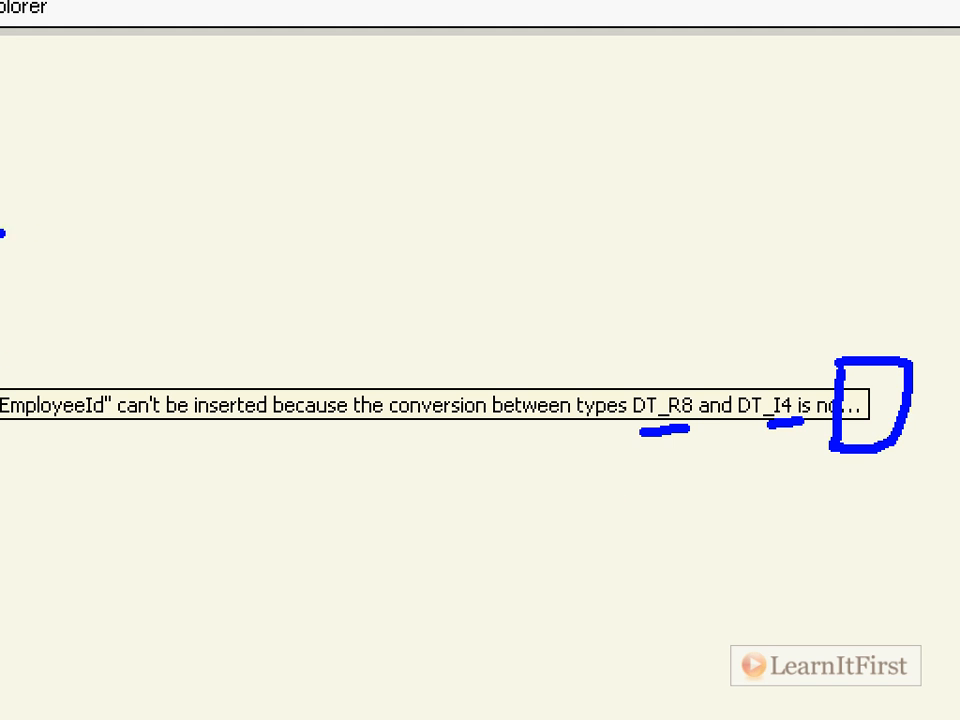
left_click_drag(85, 360, 167, 239)
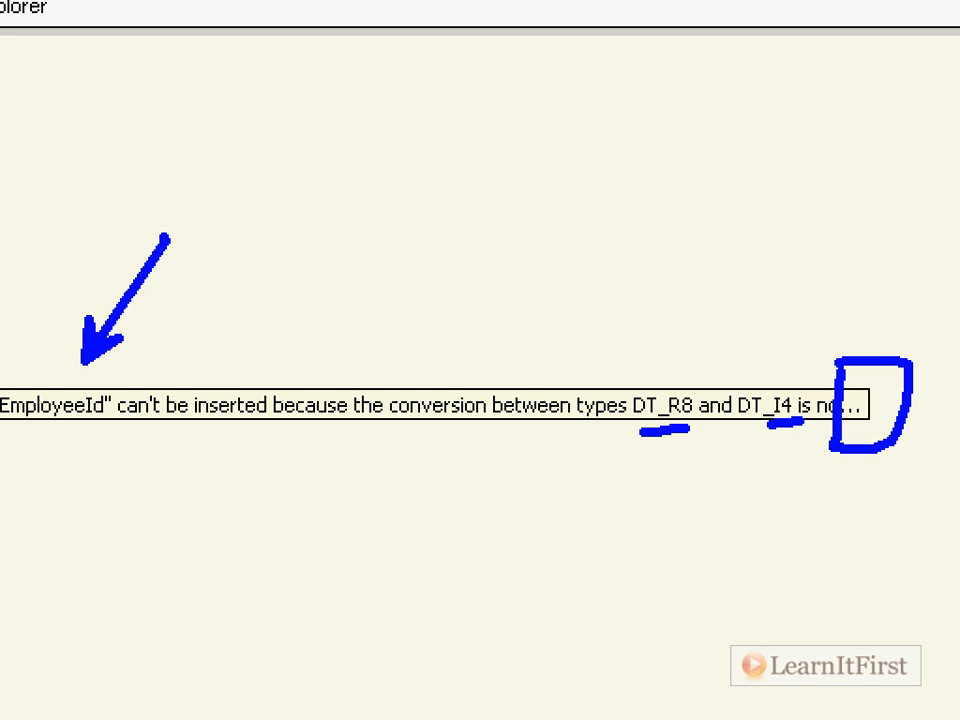
key("Escape")
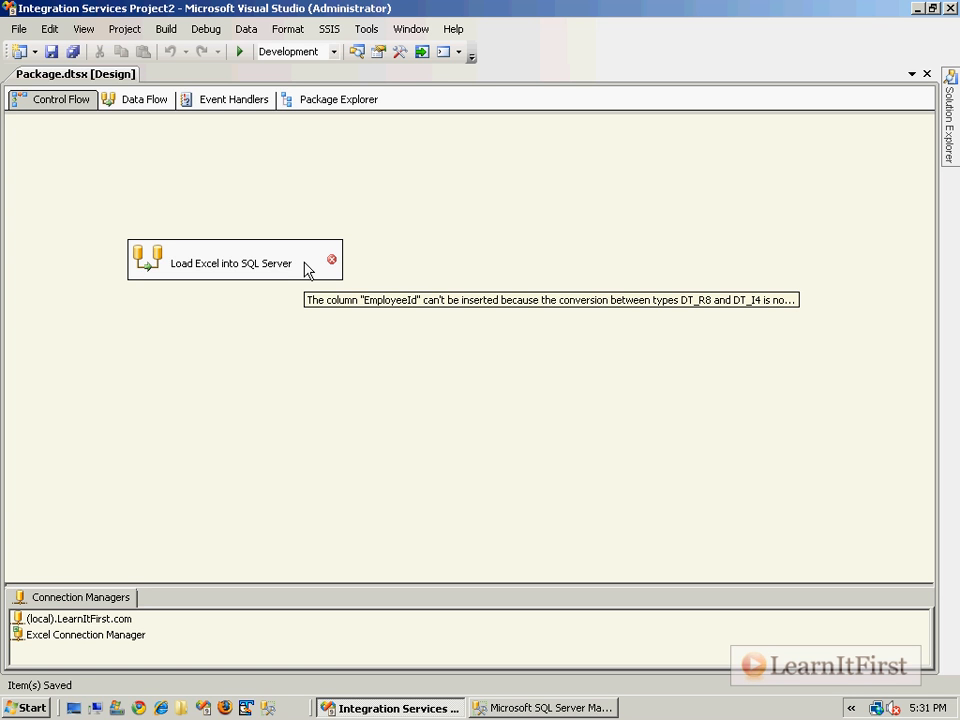
In the Load Excel into SQL Server data flow, delete the path connecting Excel Source to SQL Server Destination
double_click(190, 268)
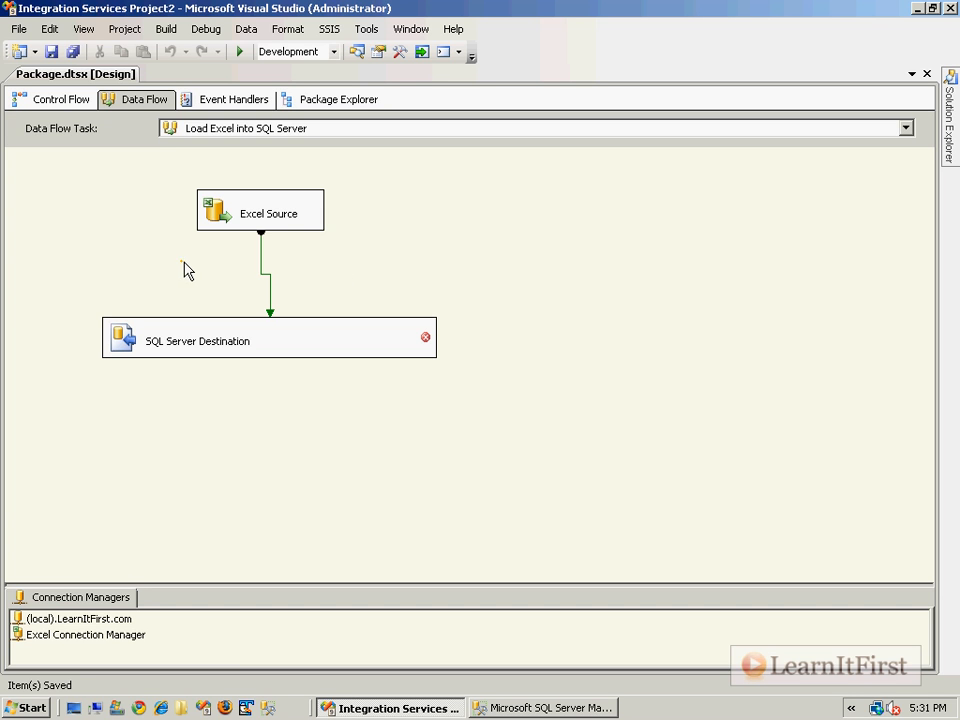
left_click(250, 268)
key("Delete")
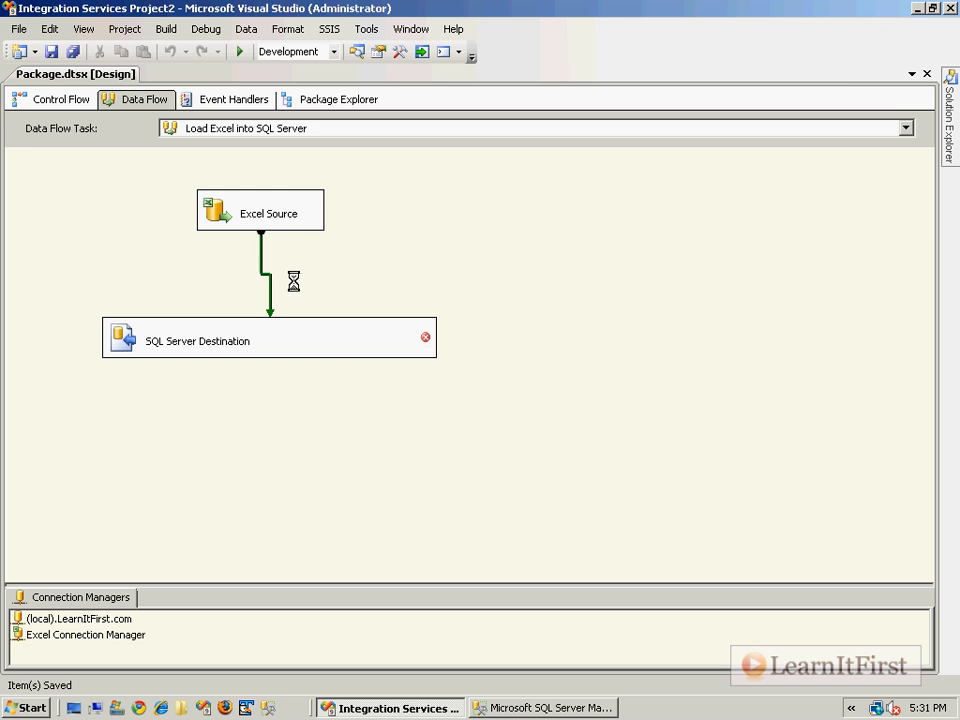
left_click(141, 270)
Display the Toolbox beside the package design and reopen the Load Excel into SQL Server data flow
key("ctrl+Page_Down")
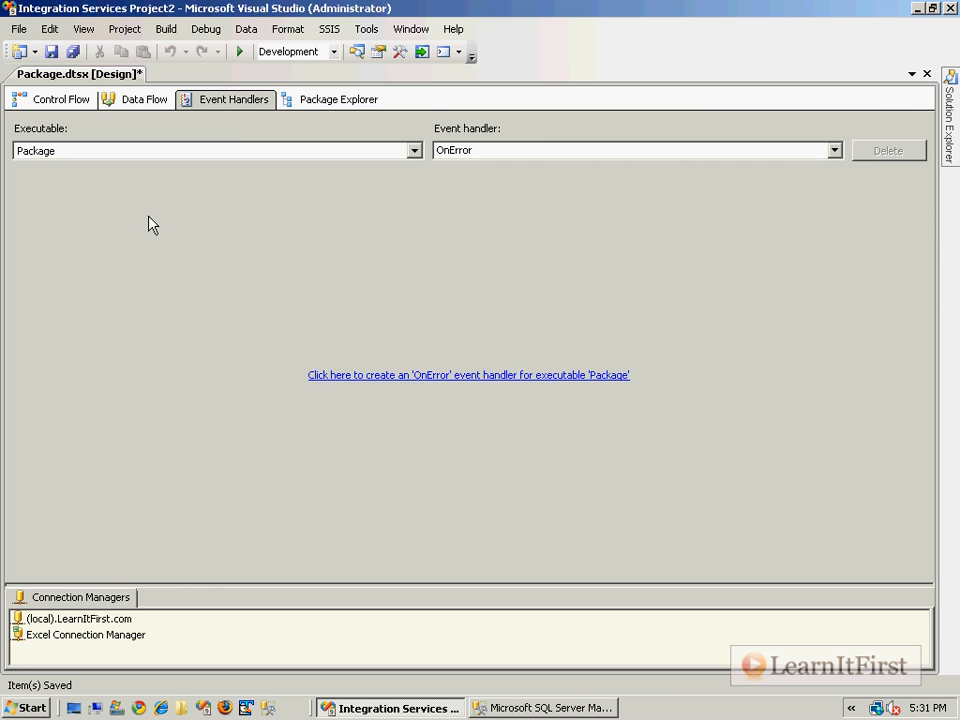
left_click(84, 101)
left_click(83, 29)
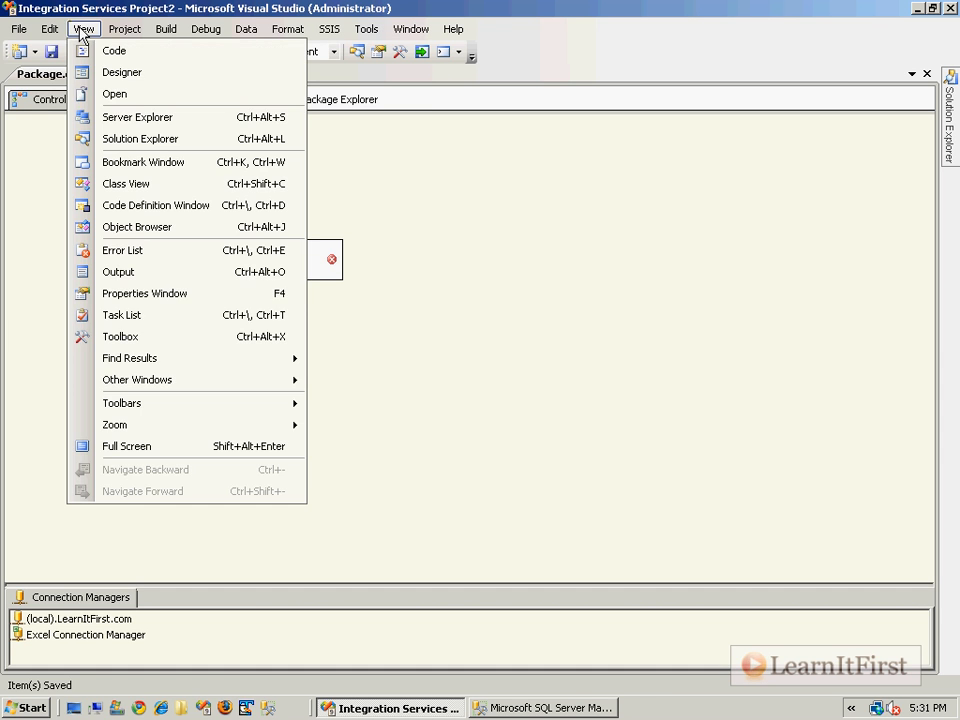
left_click(141, 338)
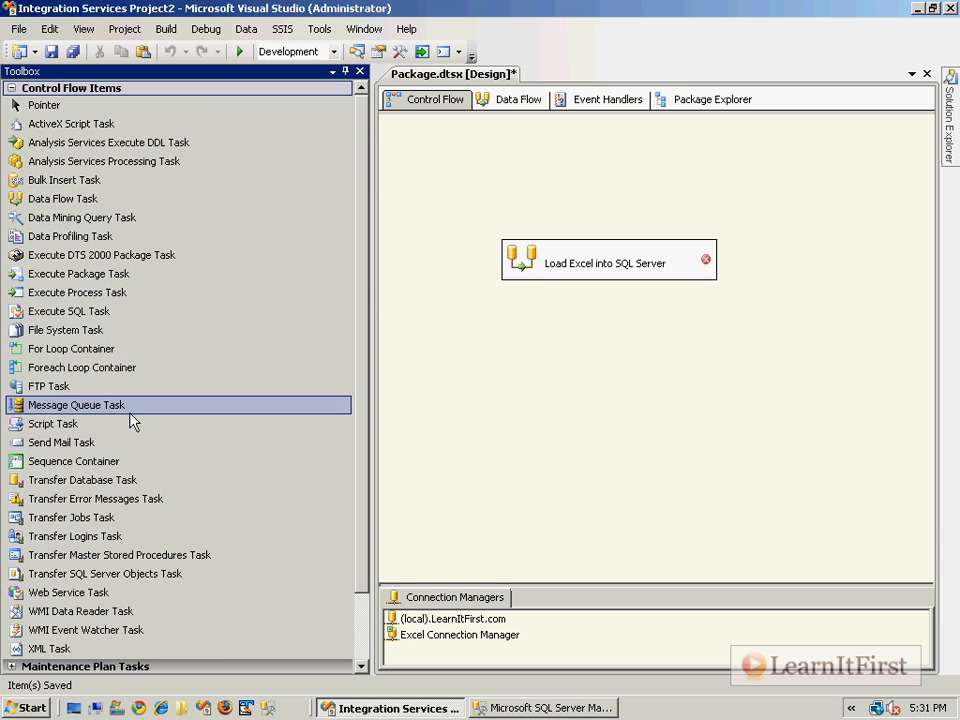
left_click_drag(63, 198, 522, 242)
double_click(542, 268)
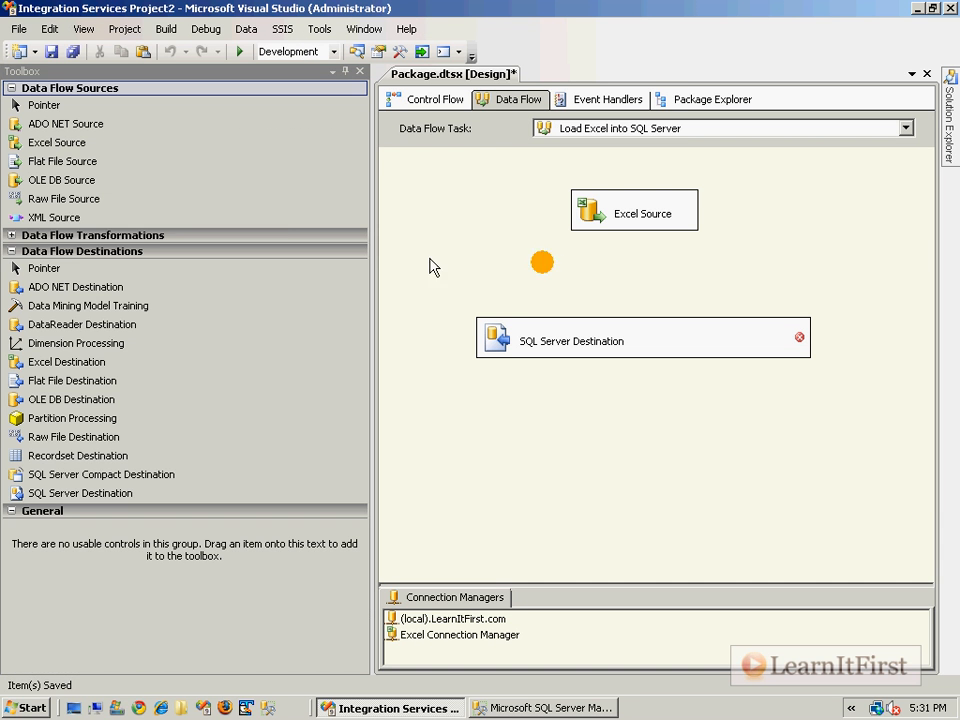
Add a Data Conversion transformation between Excel Source and SQL Server Destination and connect all three in sequence
left_click(50, 243)
left_click_drag(88, 383, 630, 287)
left_click(636, 224)
left_click(607, 300)
left_click_drag(568, 349, 537, 400)
left_click(626, 296)
left_click_drag(633, 312, 544, 390)
key("Escape")
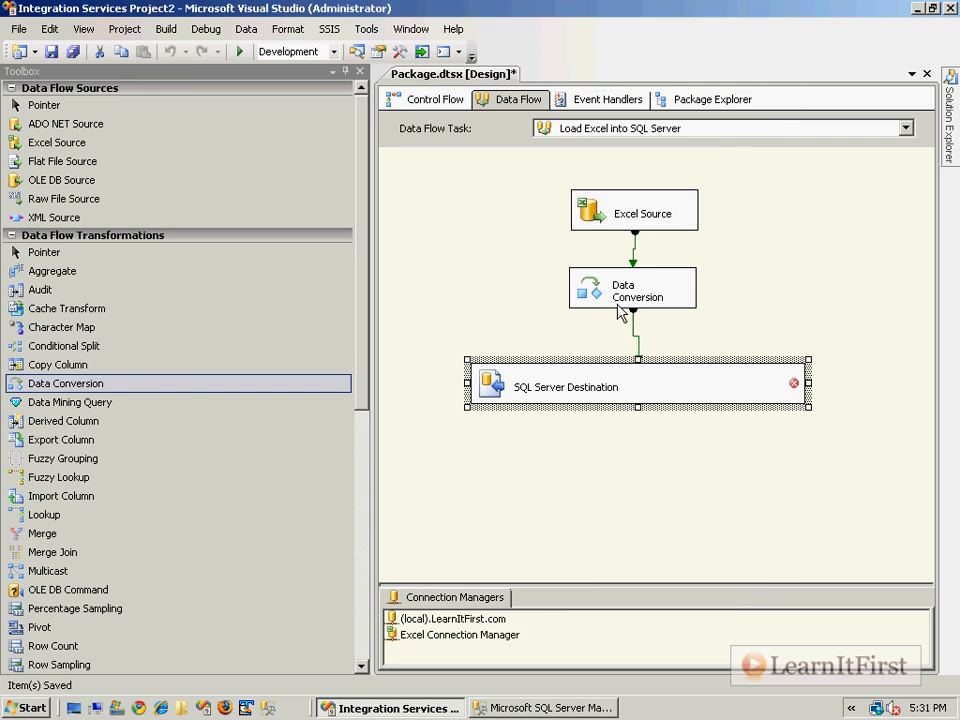
Select all input columns in the Data Conversion transformation and set EmployeeId's data type to four-byte signed integer [DT_I4]
double_click(615, 300)
left_click(436, 165)
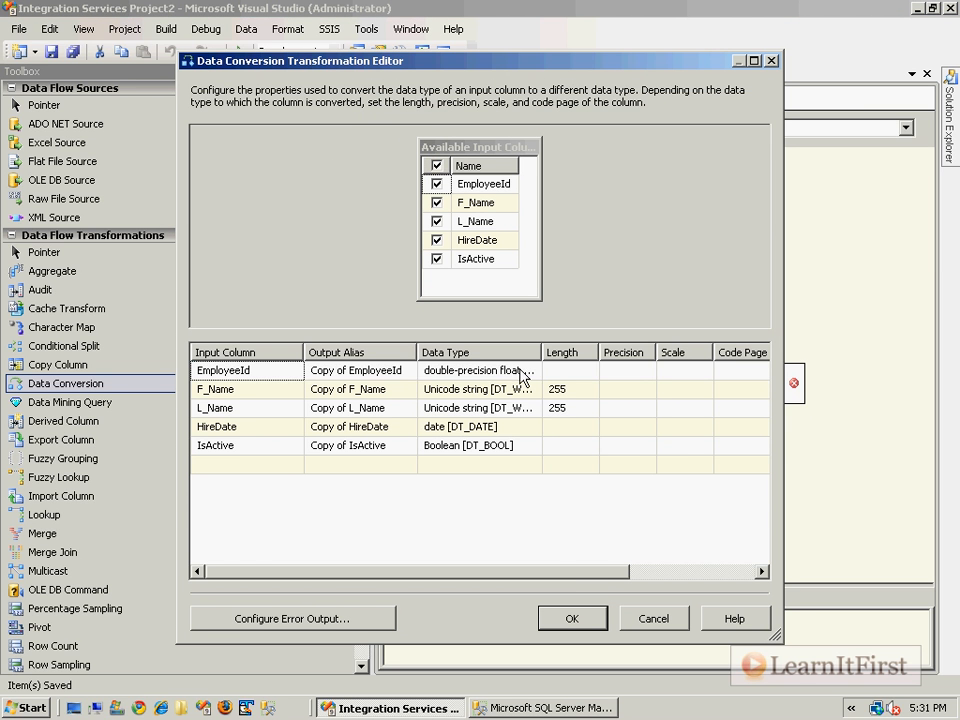
left_click(514, 370)
left_click_drag(542, 351, 632, 350)
left_click(622, 371)
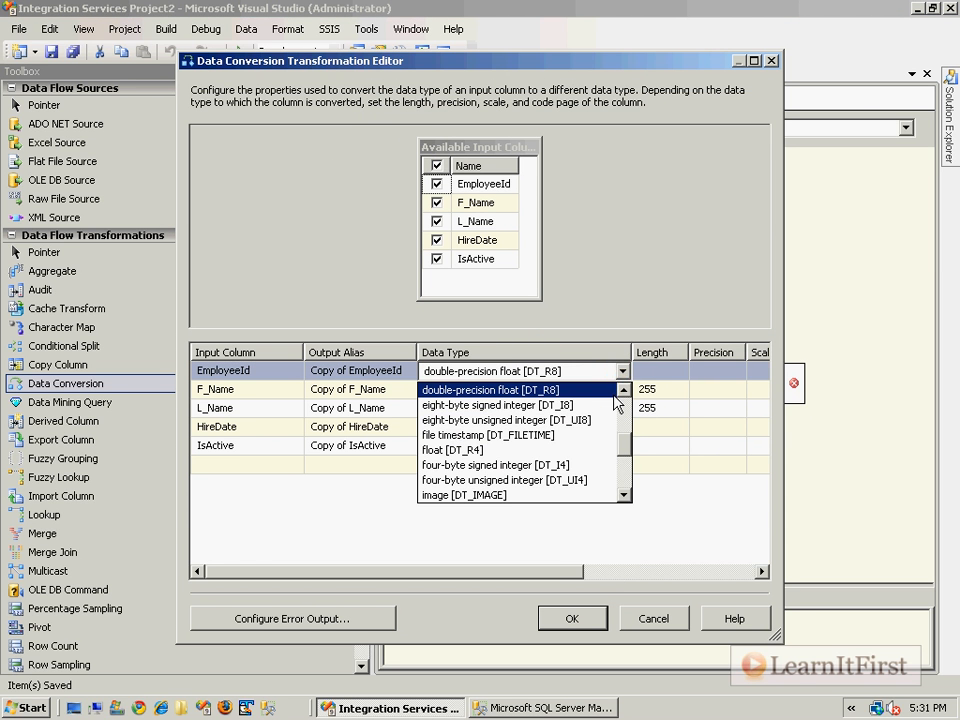
scroll(613, 395, "up", 1)
scroll(617, 435, "down", 2)
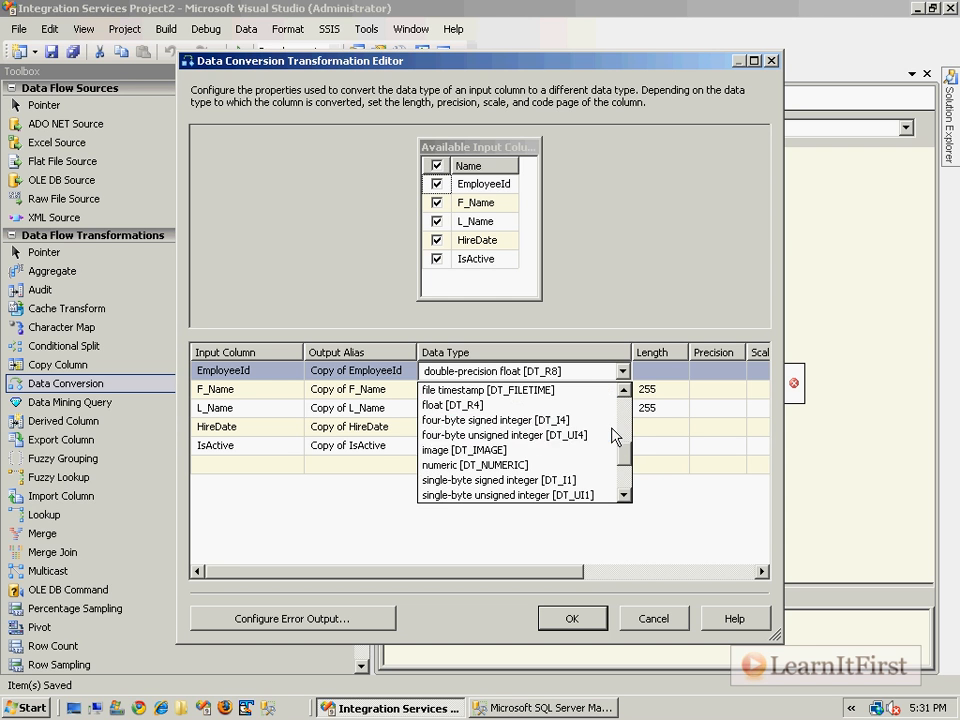
left_click(595, 420)
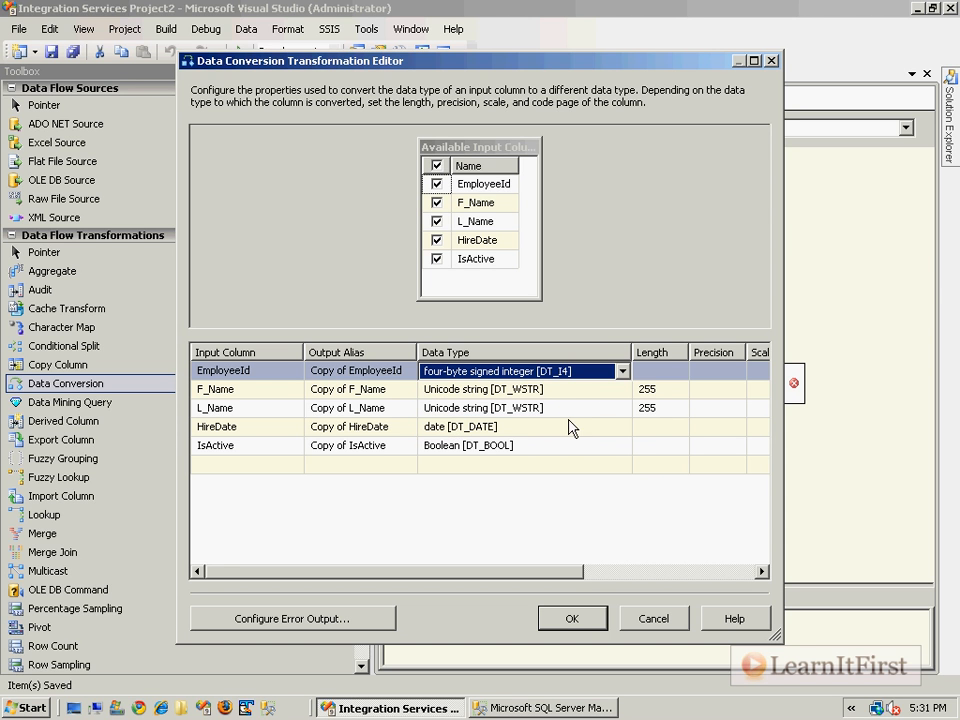
Set the F_Name and L_Name data types to string [DT_STR] and accept the data conversion settings
left_click(622, 389)
left_click(623, 391)
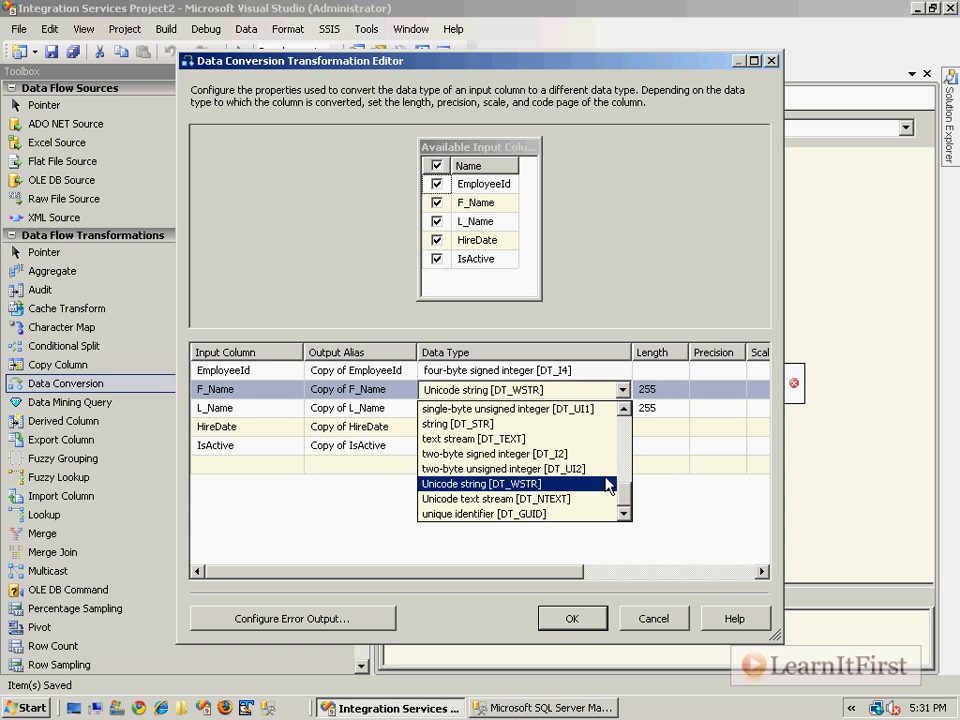
left_click(553, 424)
left_click(580, 410)
left_click(622, 408)
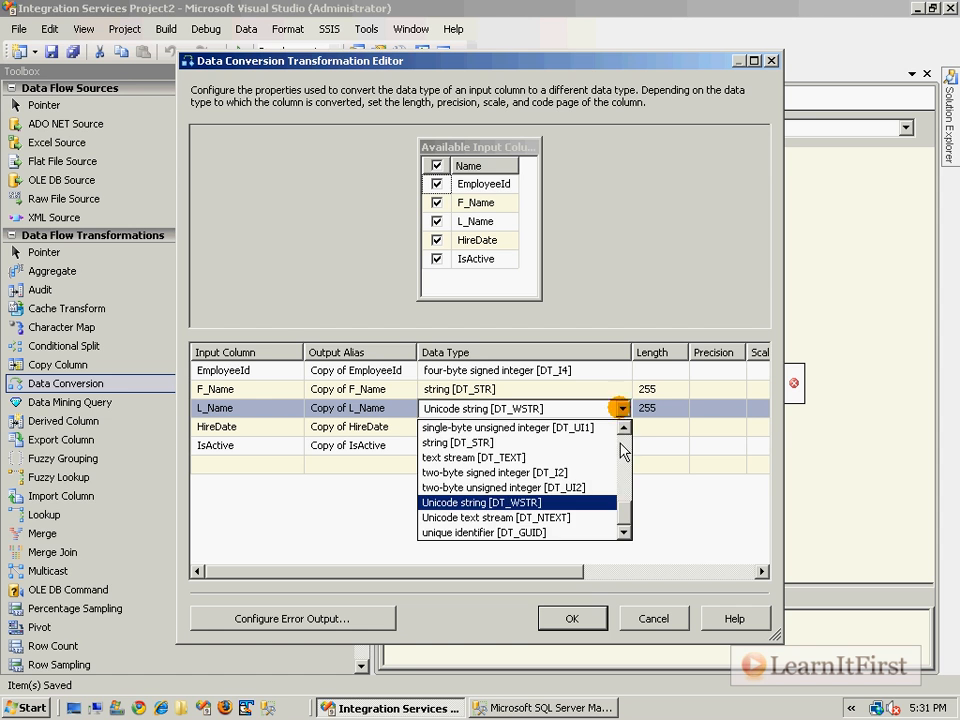
left_click(562, 443)
left_click(561, 429)
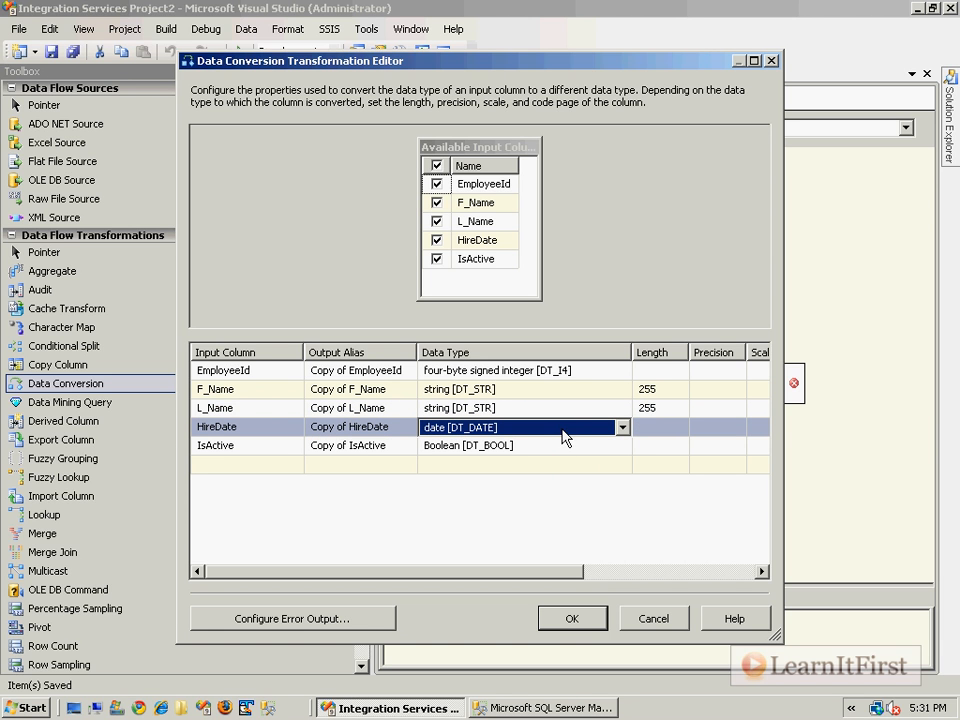
left_click(571, 619)
left_click(604, 495)
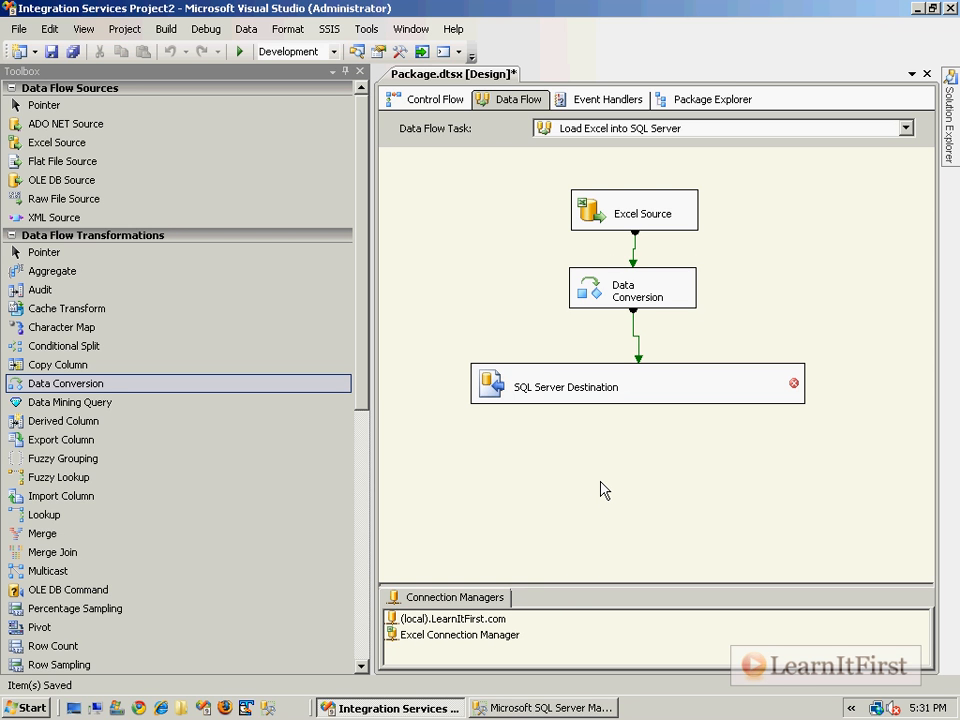
Remove all existing column mappings from the SQL Server Destination
double_click(566, 381)
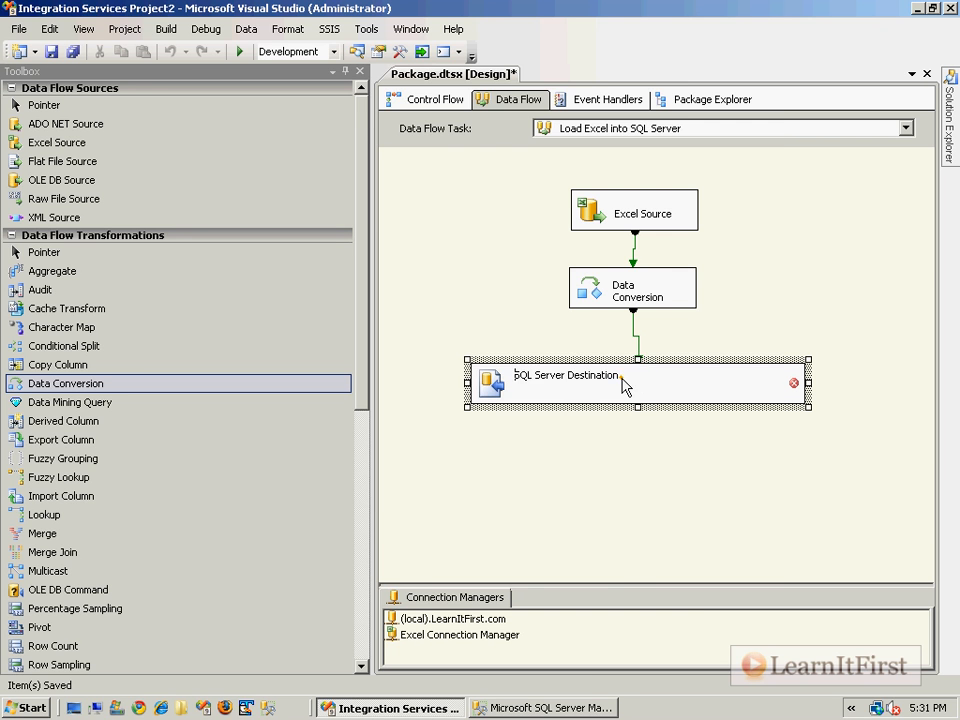
left_click(221, 167)
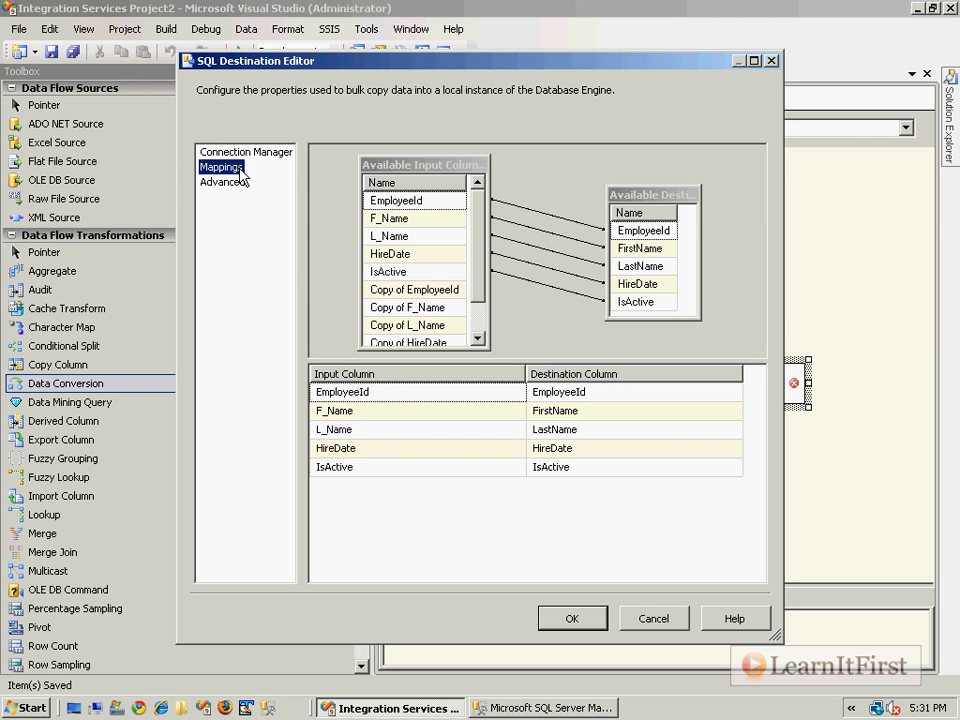
right_click(606, 240)
left_click(625, 249)
right_click(567, 222)
left_click(609, 247)
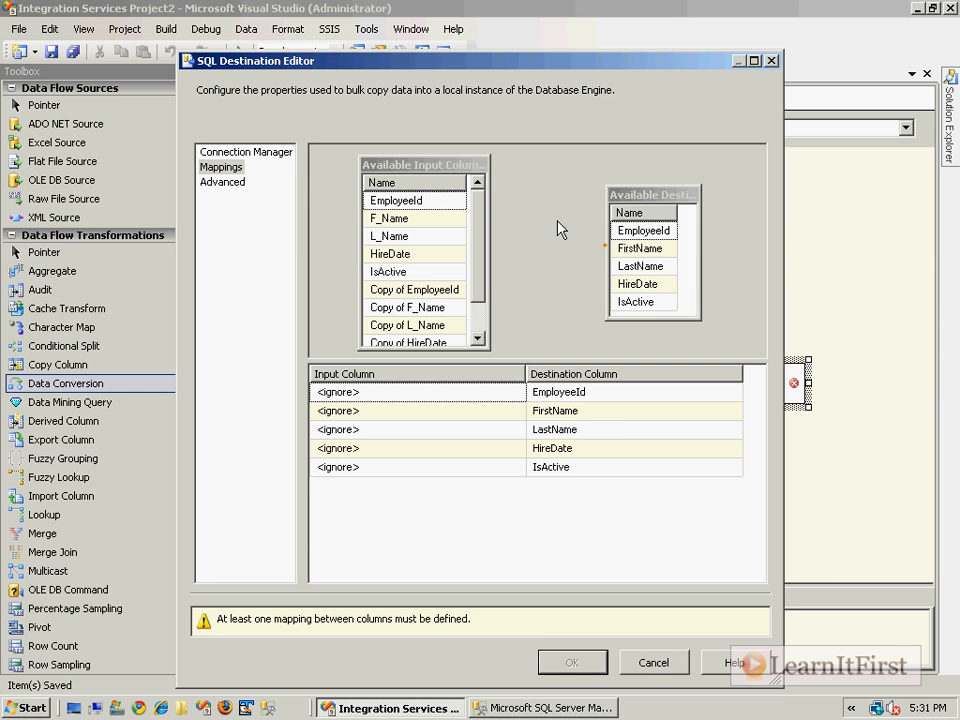
Map the converted "Copy of" input columns to their matching destination columns, including EmployeeId, FirstName, LastName and HireDate, and accept the mappings
left_click(455, 291)
left_click_drag(455, 291, 645, 249)
left_click_drag(462, 326, 640, 266)
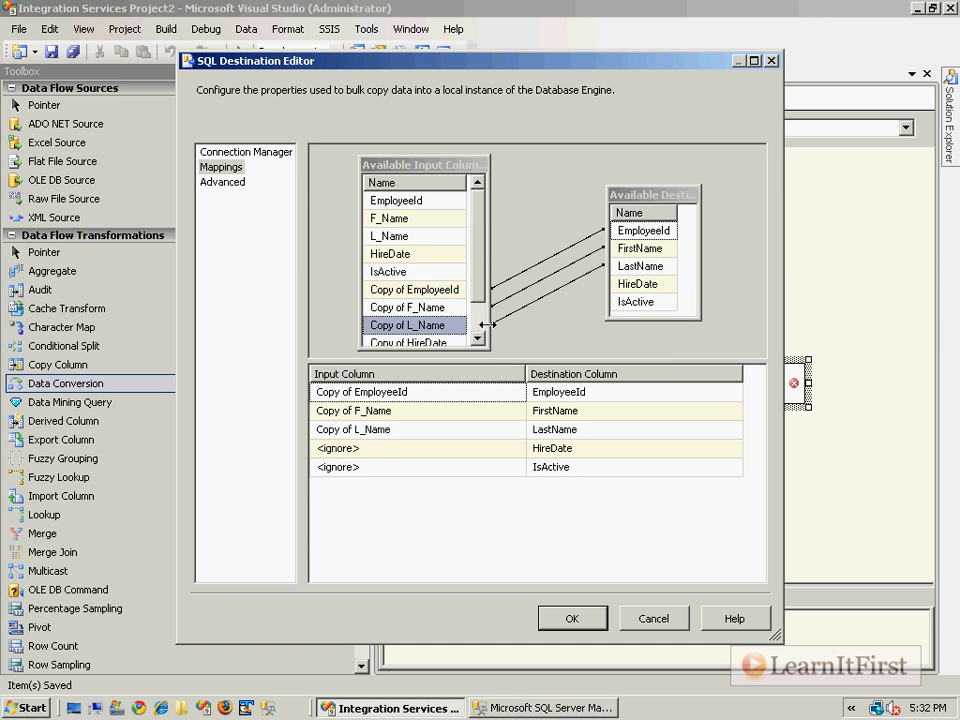
scroll(474, 336, "down", 1)
left_click_drag(430, 307, 630, 293)
left_click(562, 619)
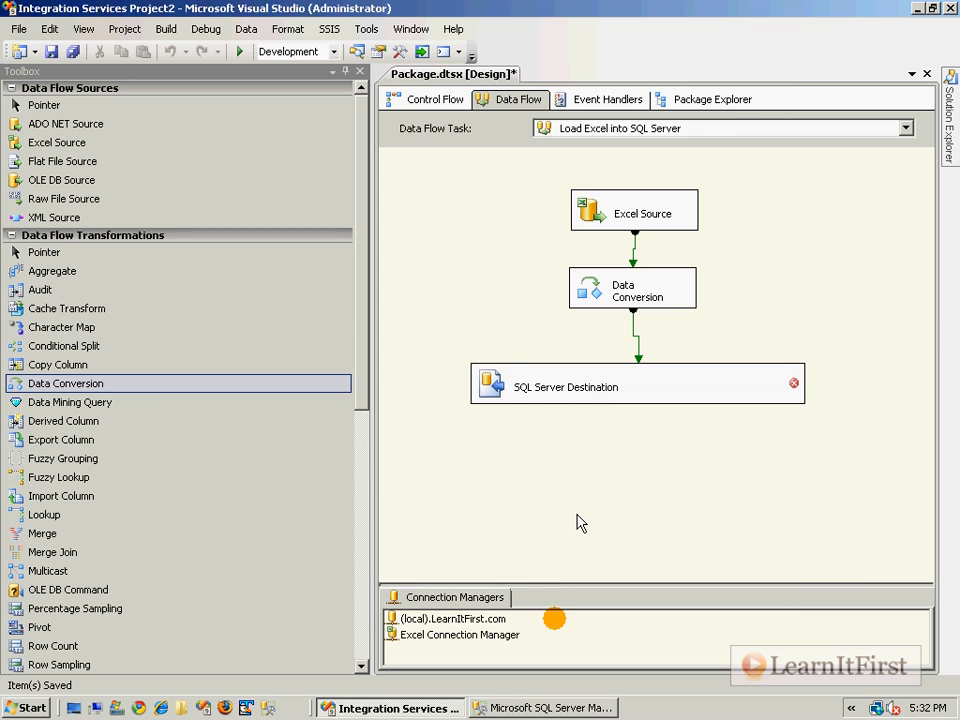
Save the package and read the error message on the SQL Server Destination
left_click(636, 477)
key("ctrl+s")
mouse_move(704, 385)
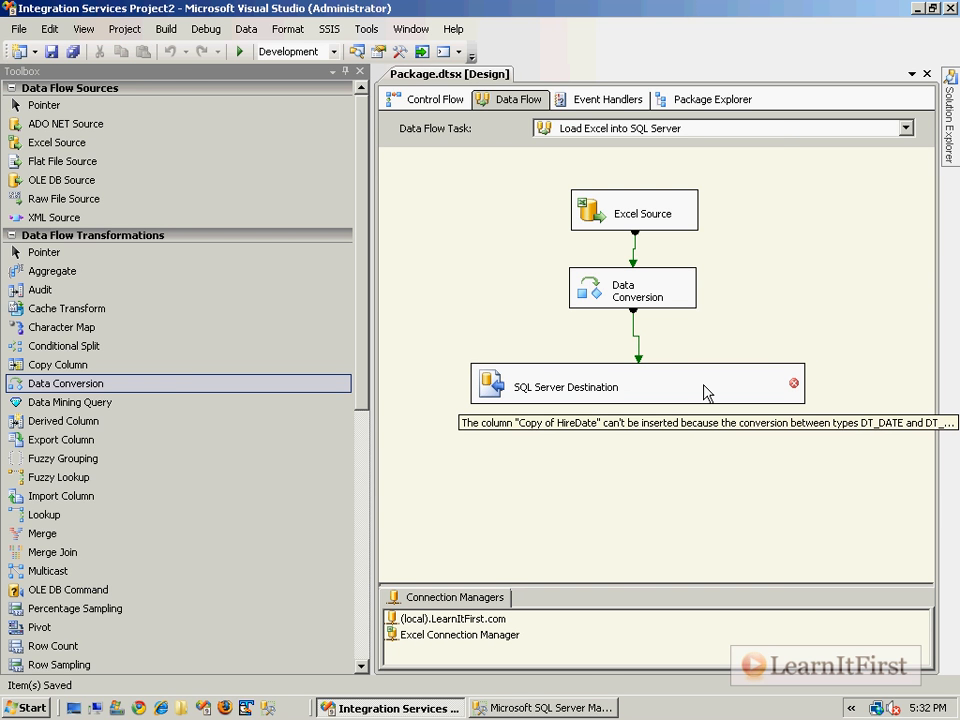
In the Data Conversion transformation, change HireDate's data type to database timestamp and accept the change
double_click(613, 296)
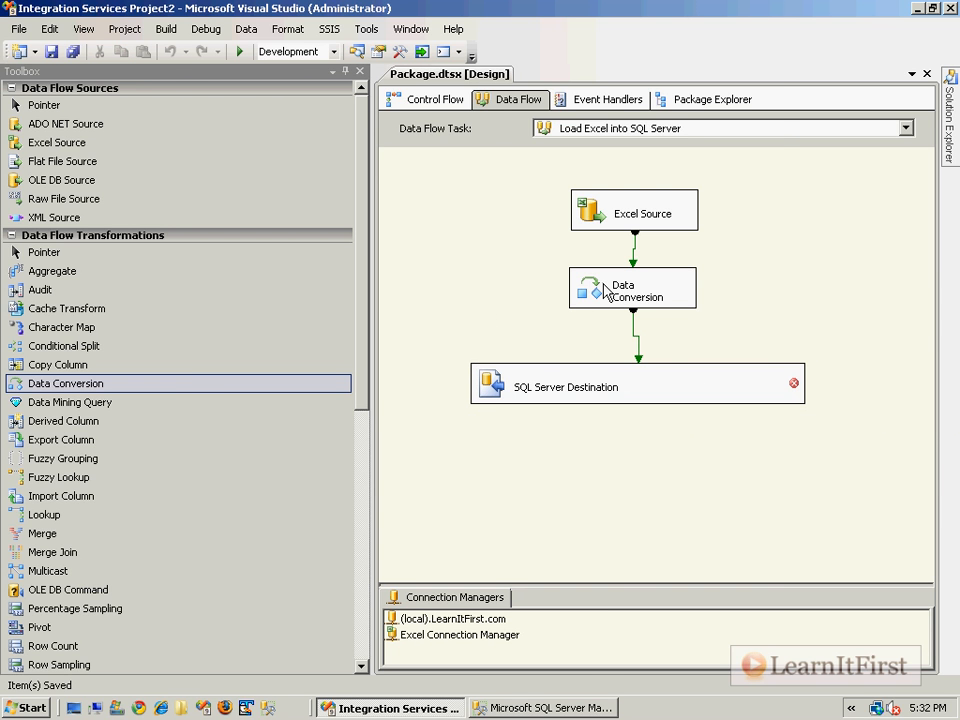
left_click(533, 427)
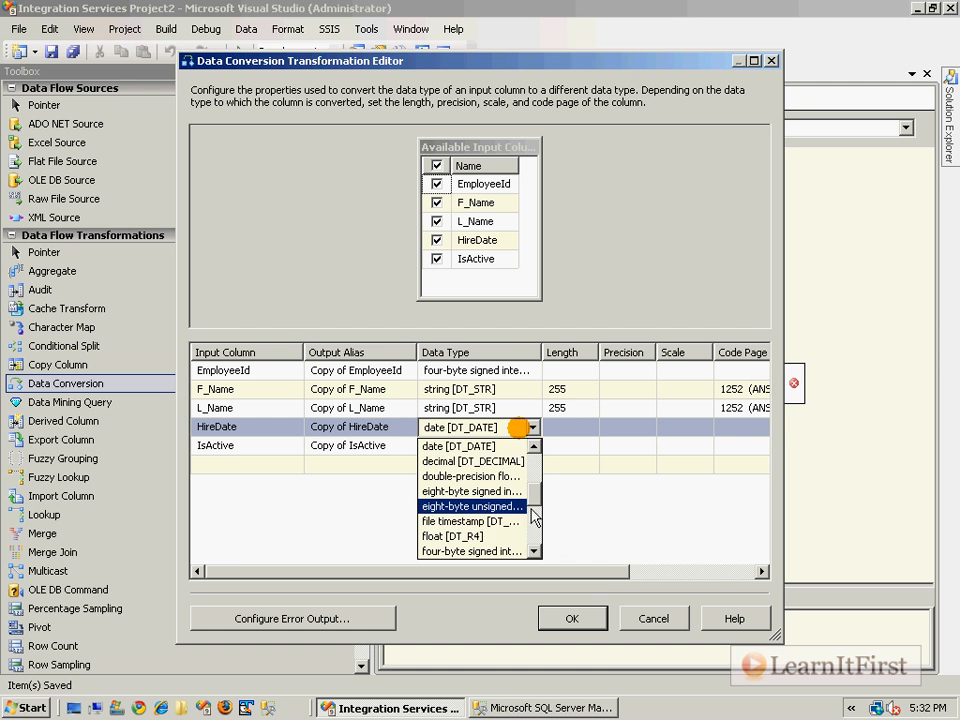
left_click(536, 429)
left_click_drag(541, 352, 590, 352)
left_click(582, 425)
scroll(582, 447, "up", 3)
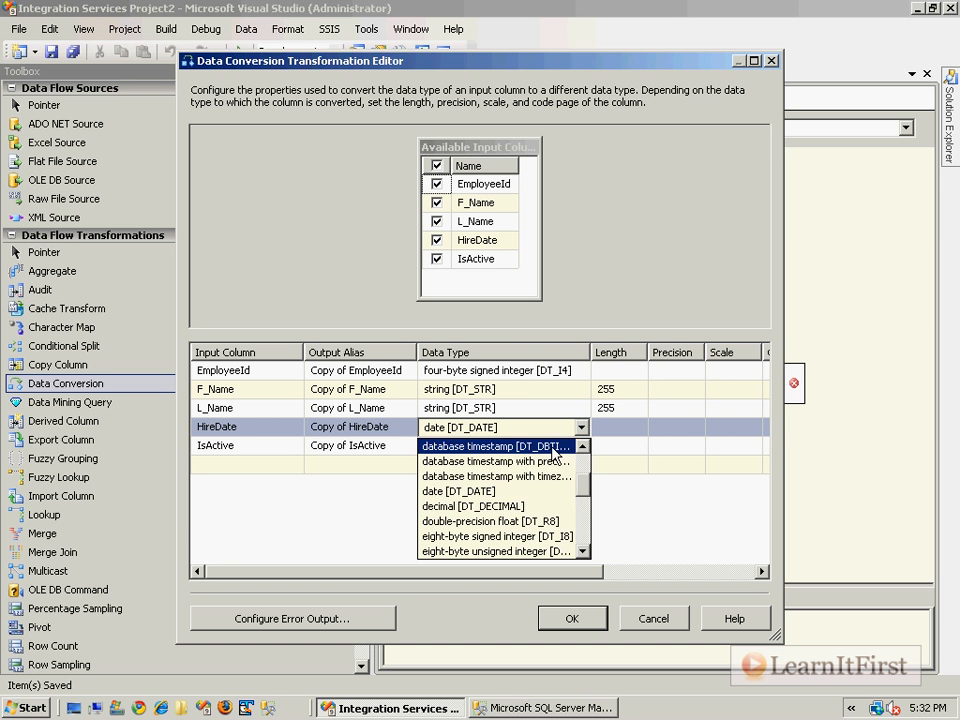
left_click(555, 447)
left_click(566, 618)
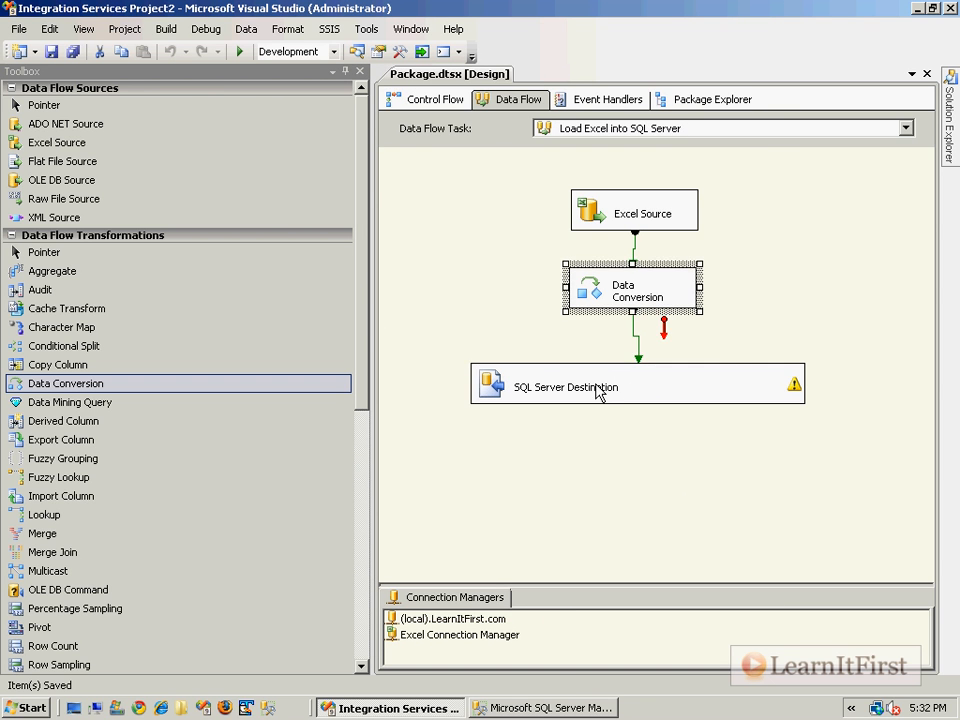
Save the package again and read the warning on the SQL Server Destination
left_click(660, 390)
left_click(705, 515)
key("ctrl+s")
mouse_move(785, 404)
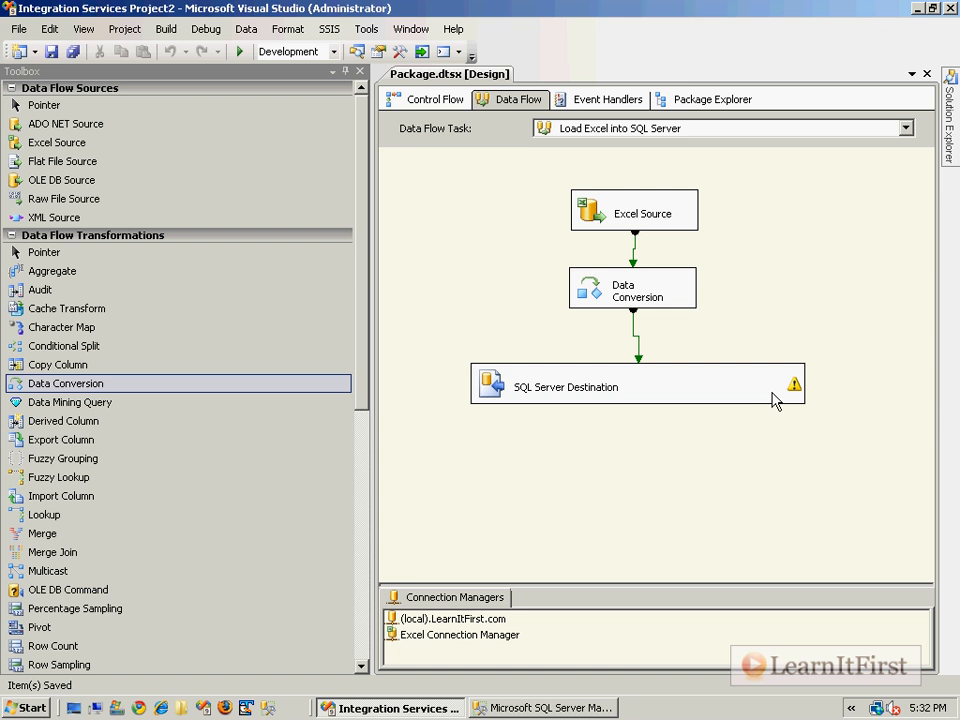
mouse_move(588, 301)
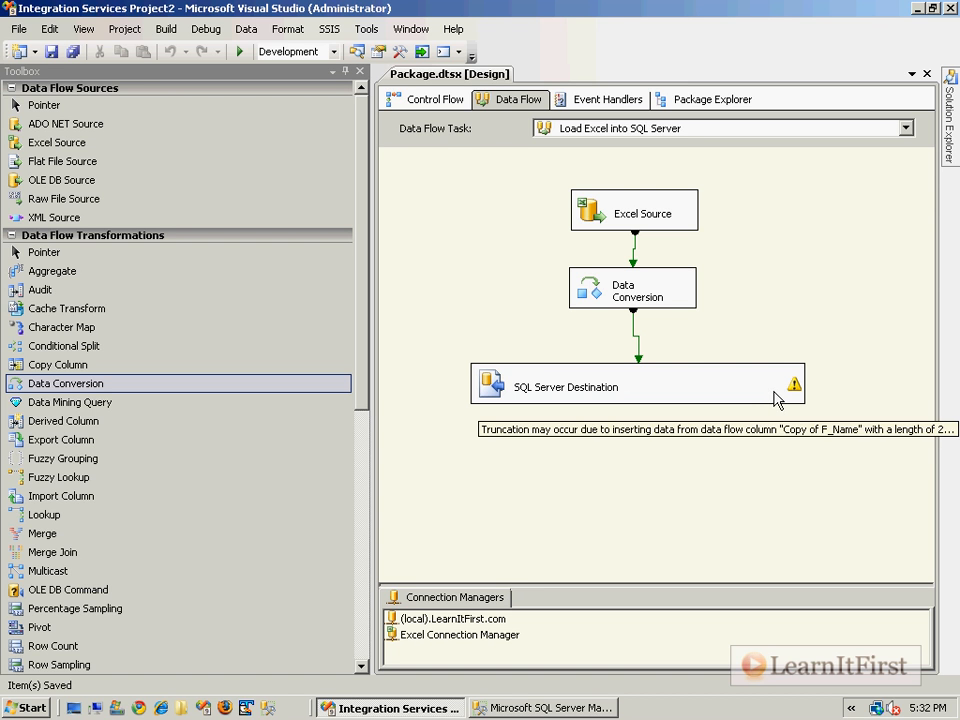
Check the error message on the Load Excel into SQL Server task in the control flow, and return to its data flow
left_click(436, 100)
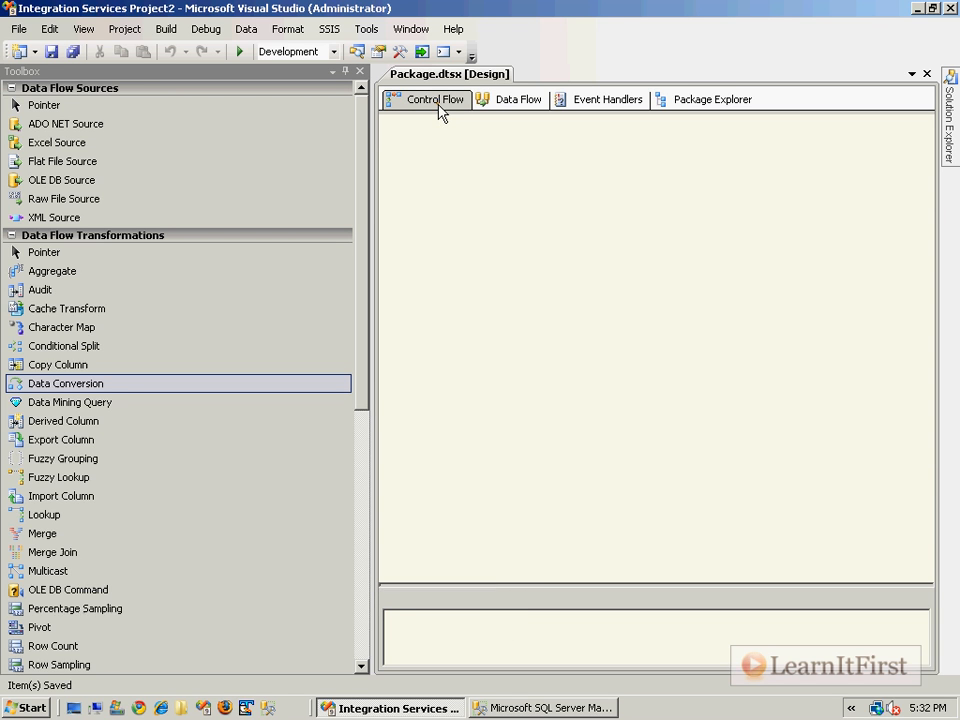
left_click(585, 358)
right_click(576, 328)
left_click(520, 352)
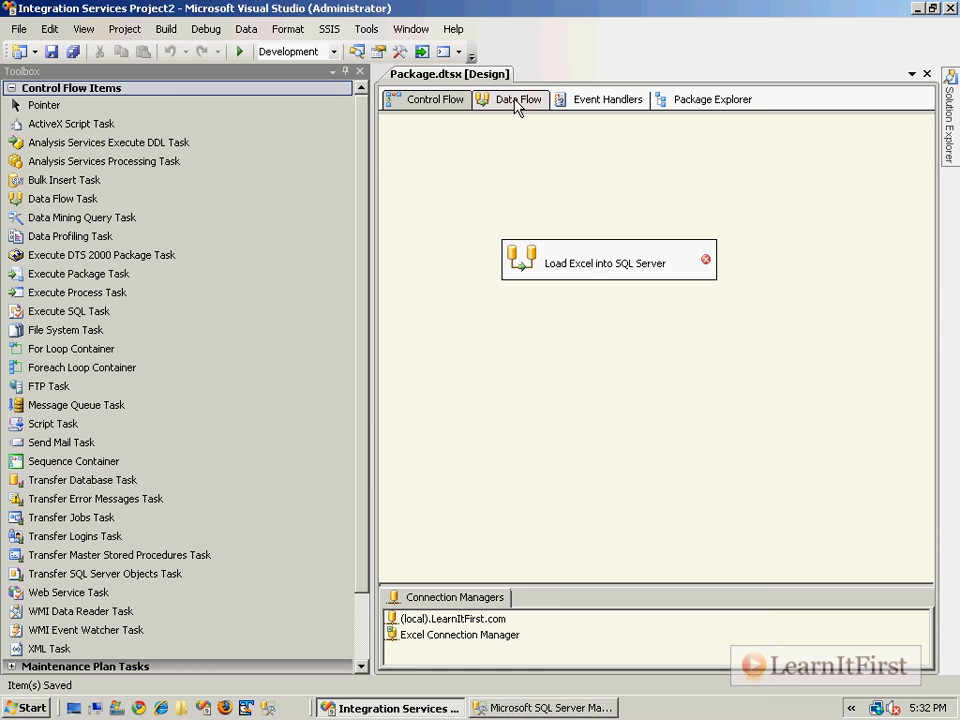
mouse_move(600, 257)
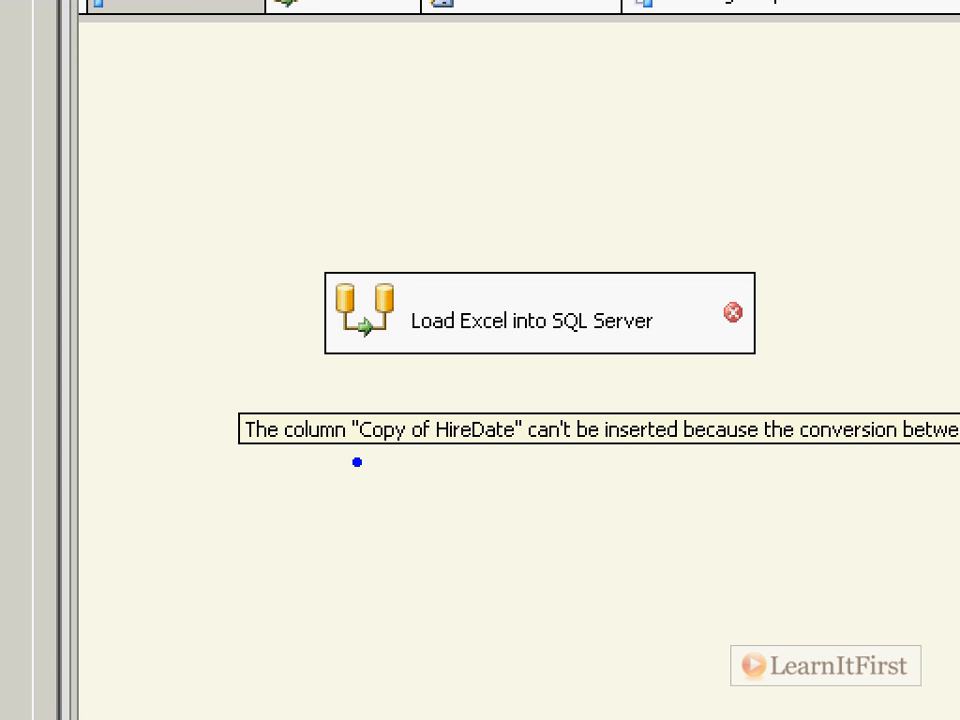
left_click_drag(721, 460, 884, 455)
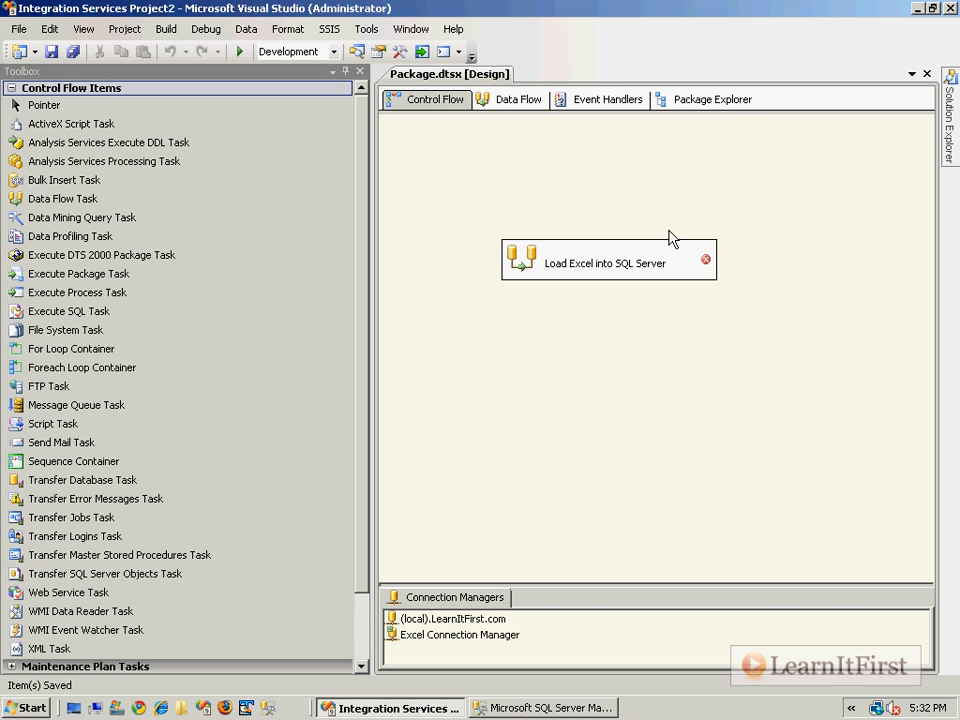
double_click(527, 261)
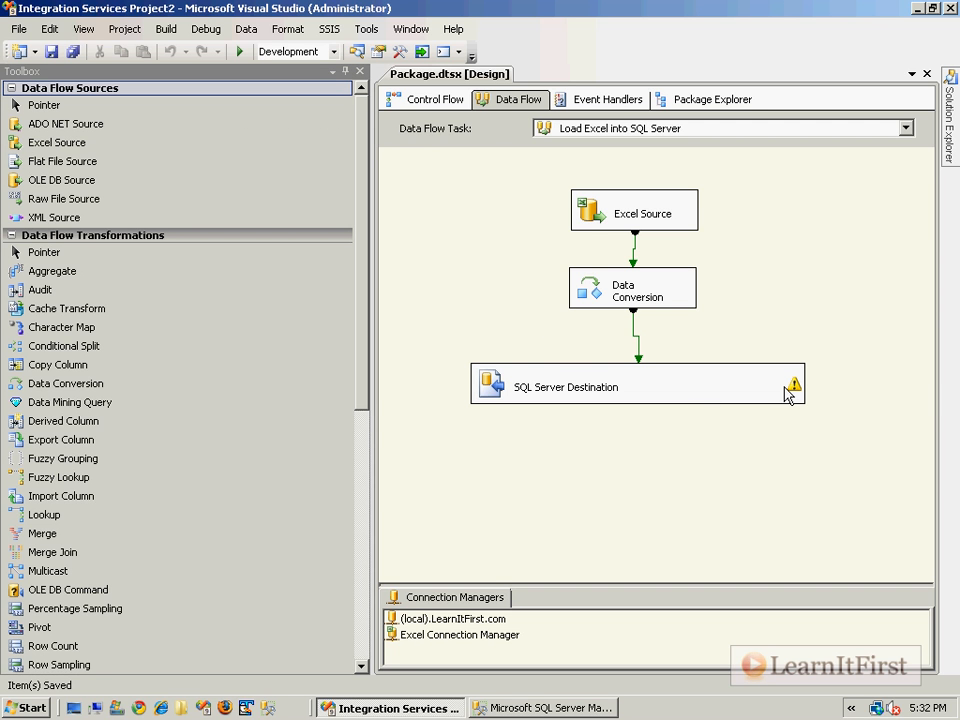
Read the truncation warning for the Copy of F_Name column on the SQL Server Destination
mouse_move(785, 395)
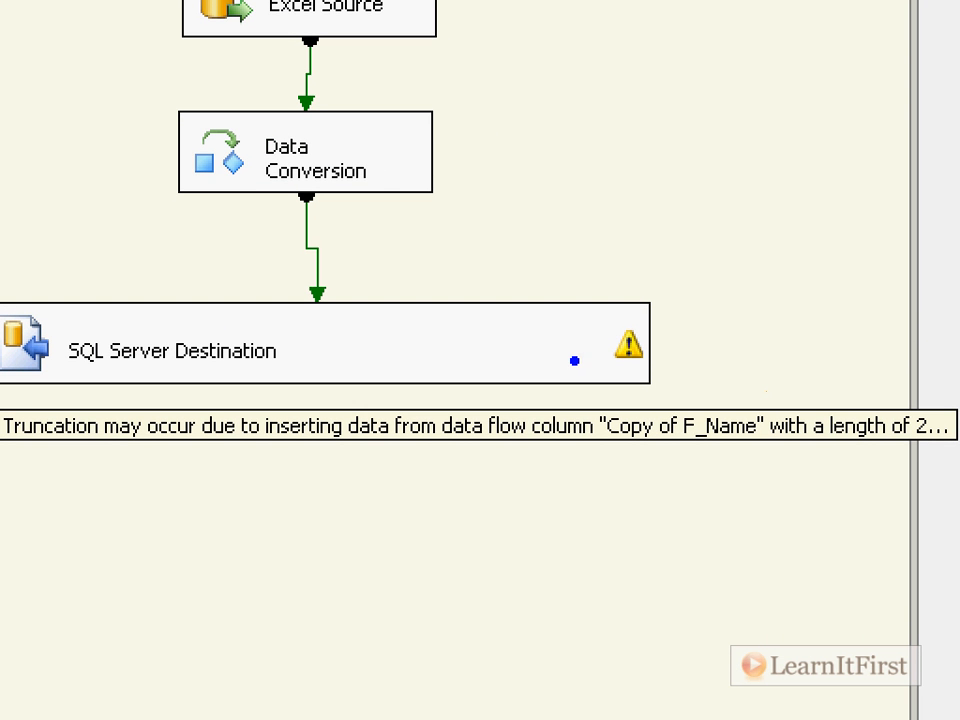
mouse_move(915, 458)
left_mouse_down()
mouse_move(953, 445)
mouse_move(893, 388)
mouse_move(912, 462)
mouse_move(918, 456)
left_mouse_up()
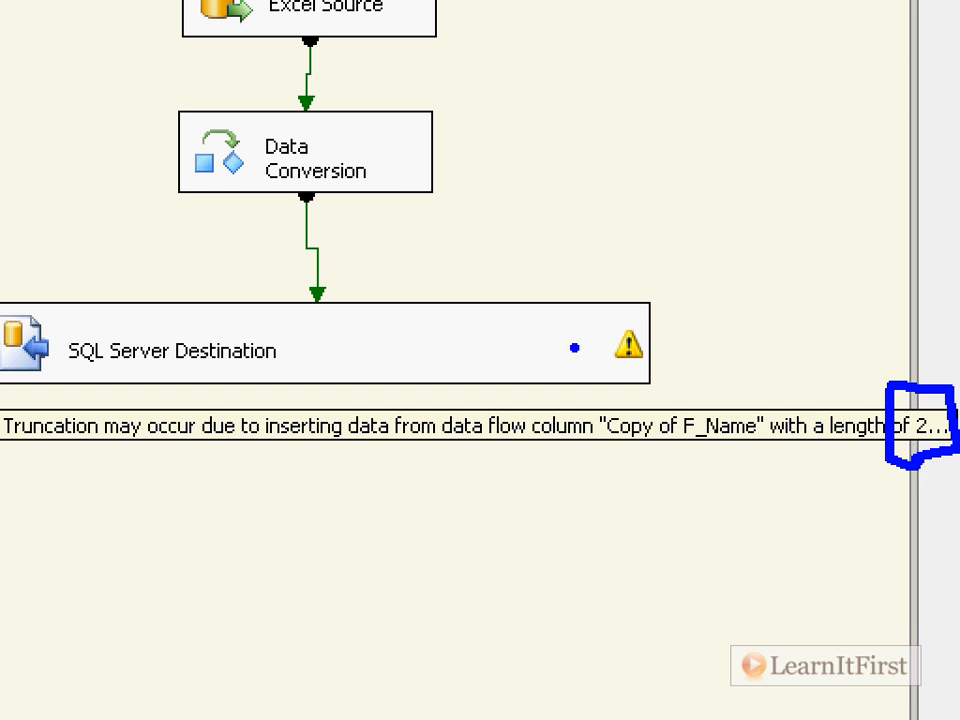
left_click_drag(723, 404, 778, 268)
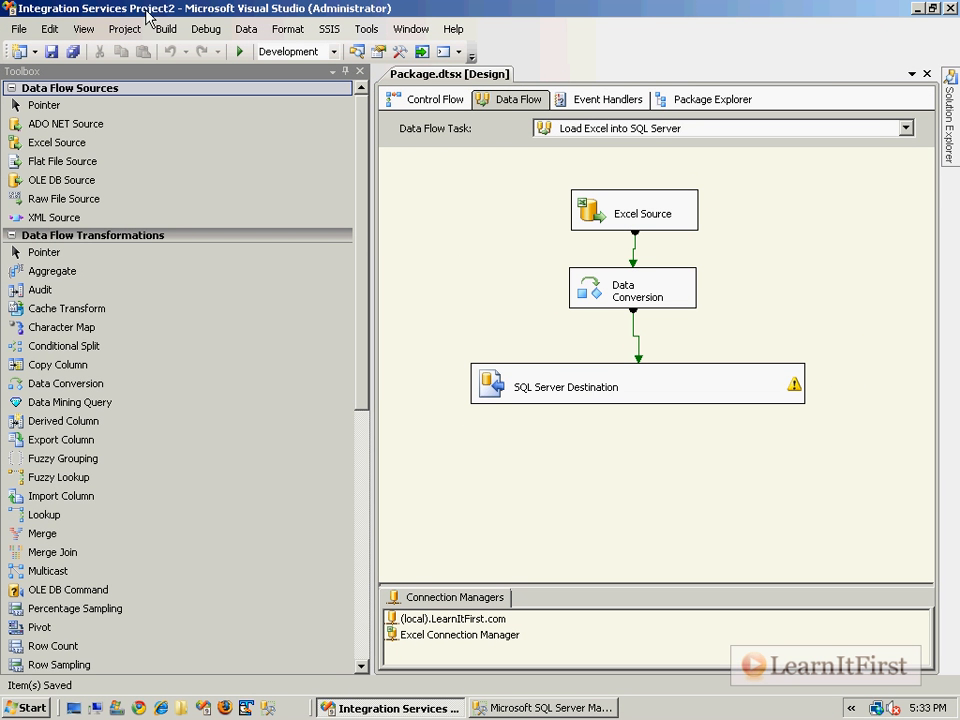
Show the Error List, hide the Toolbox, enlarge the list and select the validation error about the Copy of HireDate column
left_click(83, 29)
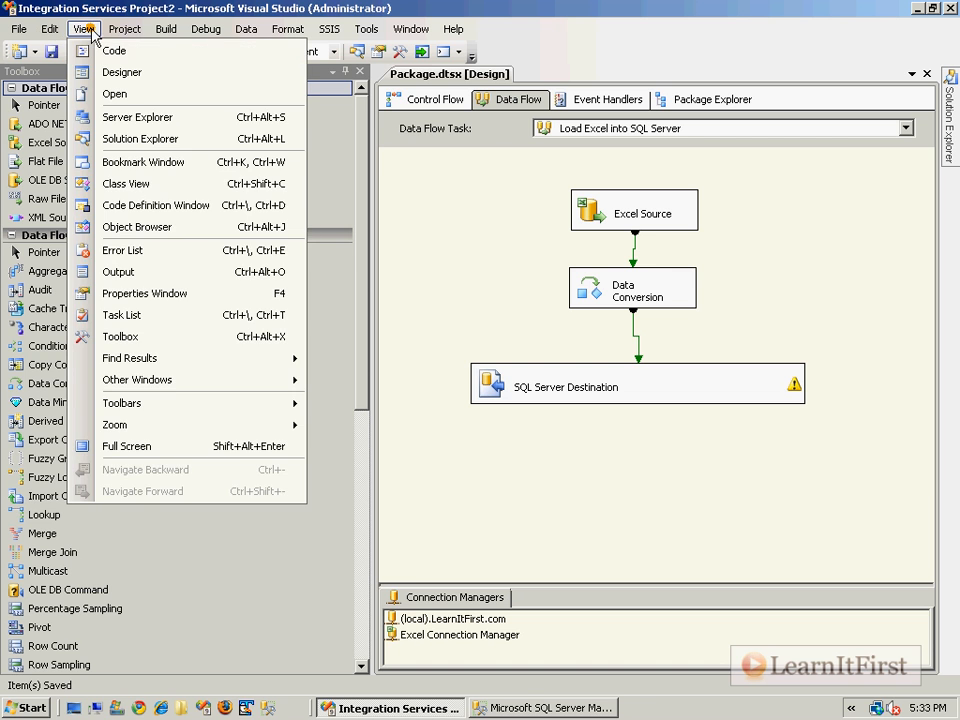
left_click(152, 259)
left_click(359, 72)
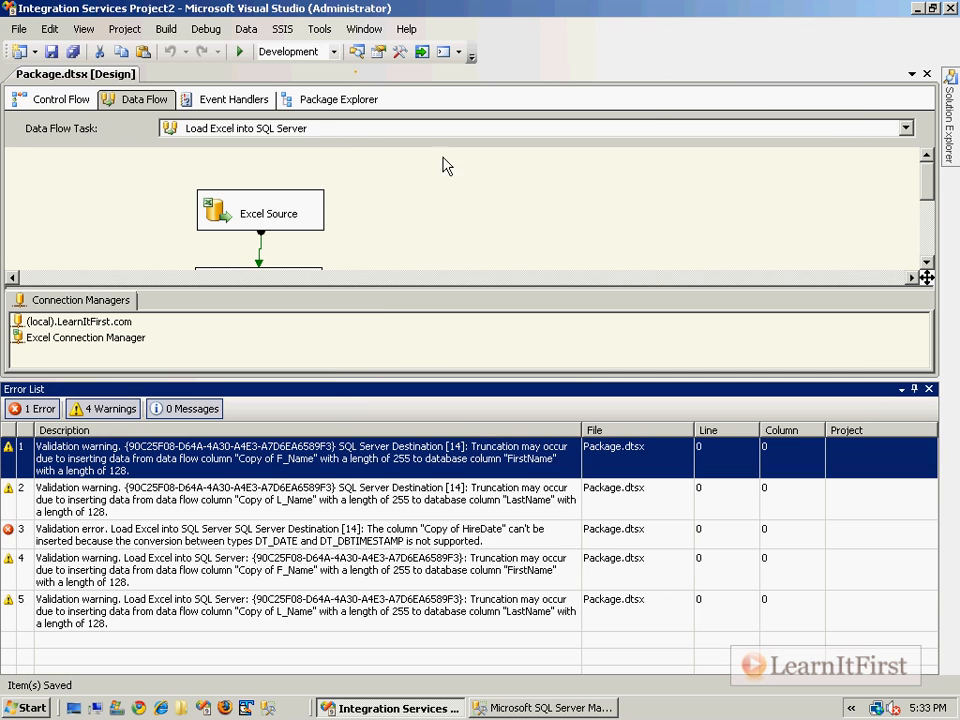
left_click_drag(381, 378, 381, 282)
left_click(290, 402)
left_click(279, 447)
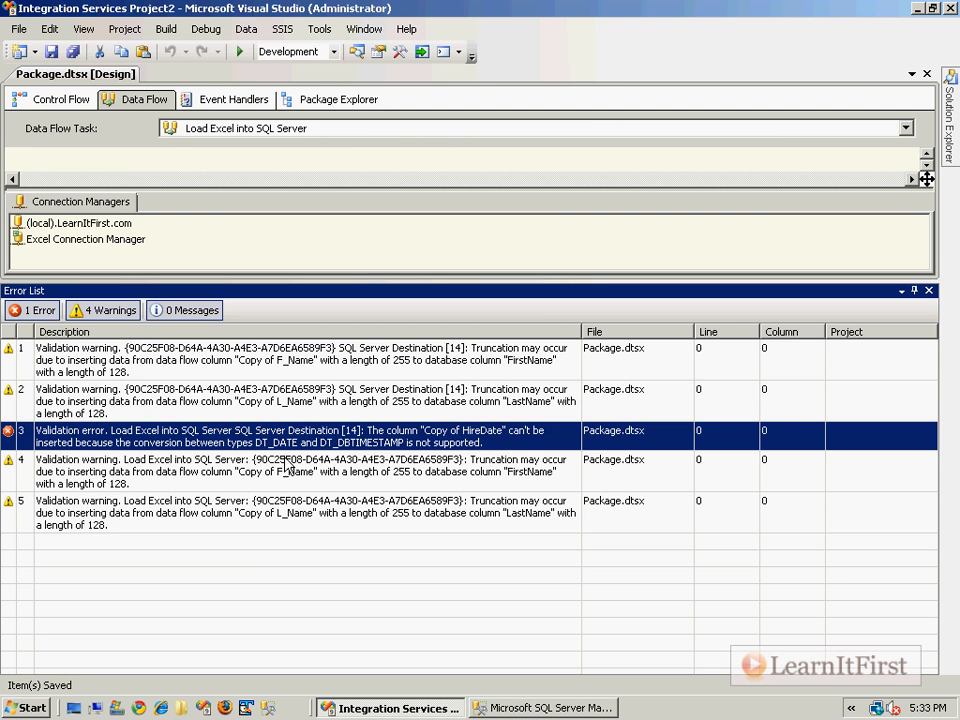
With the control flow shown, filter errors and warnings out of the Error List, restore both, and examine the Copy of HireDate error
left_click(70, 100)
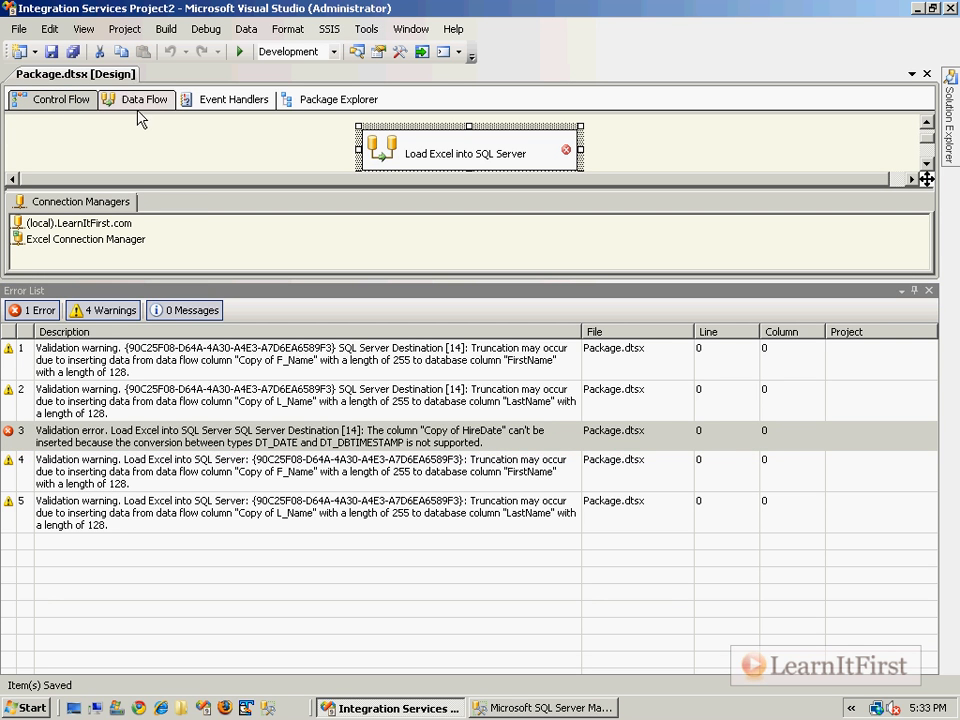
left_click(113, 317)
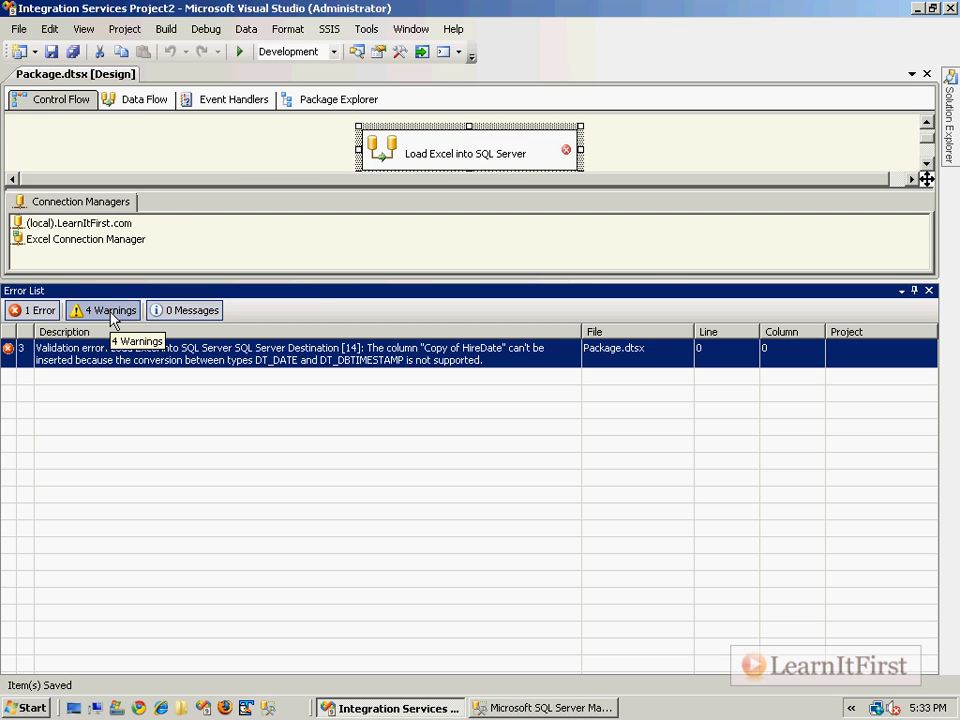
left_click(48, 316)
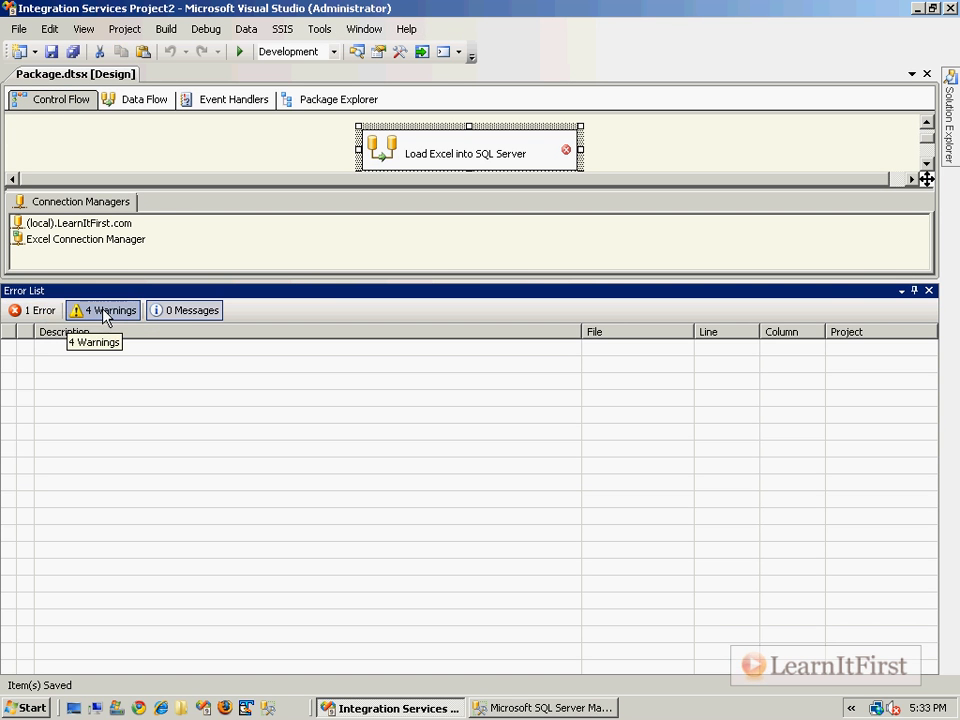
left_click(104, 312)
left_click(38, 312)
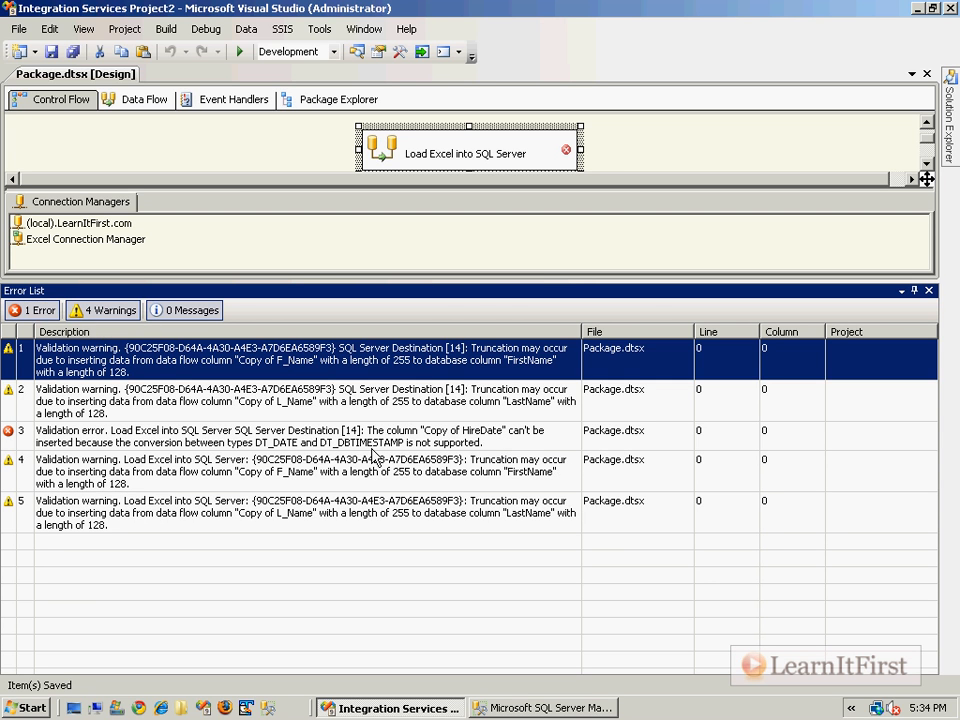
left_click(420, 443)
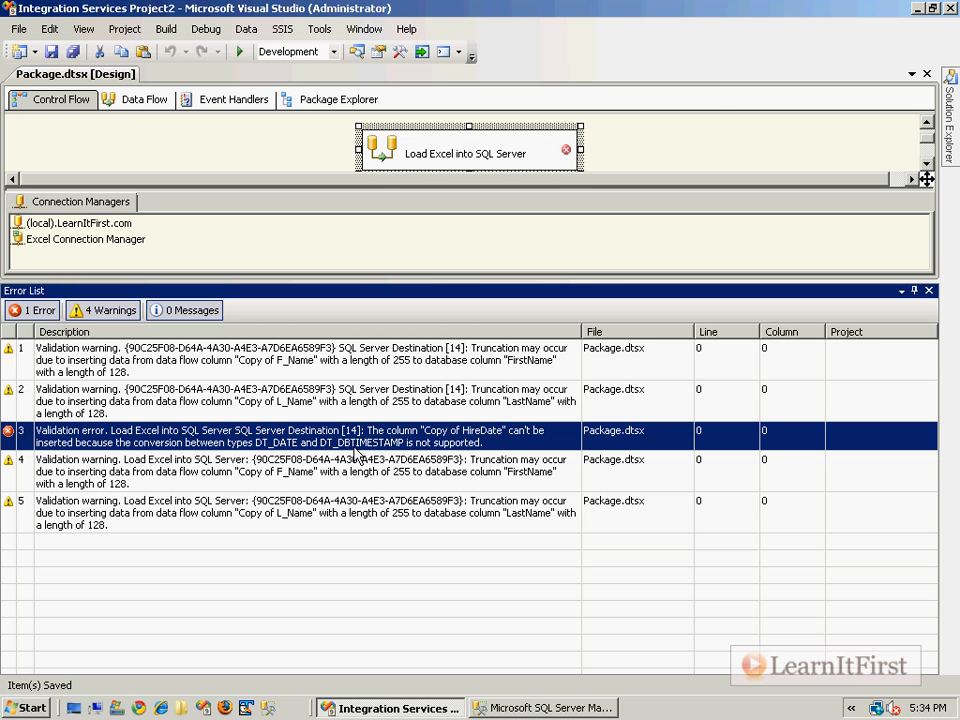
Close the package designer, reopen Package.dtsx from the project's SSIS Packages, and hide the Toolbox to revalidate the package
left_click(242, 148)
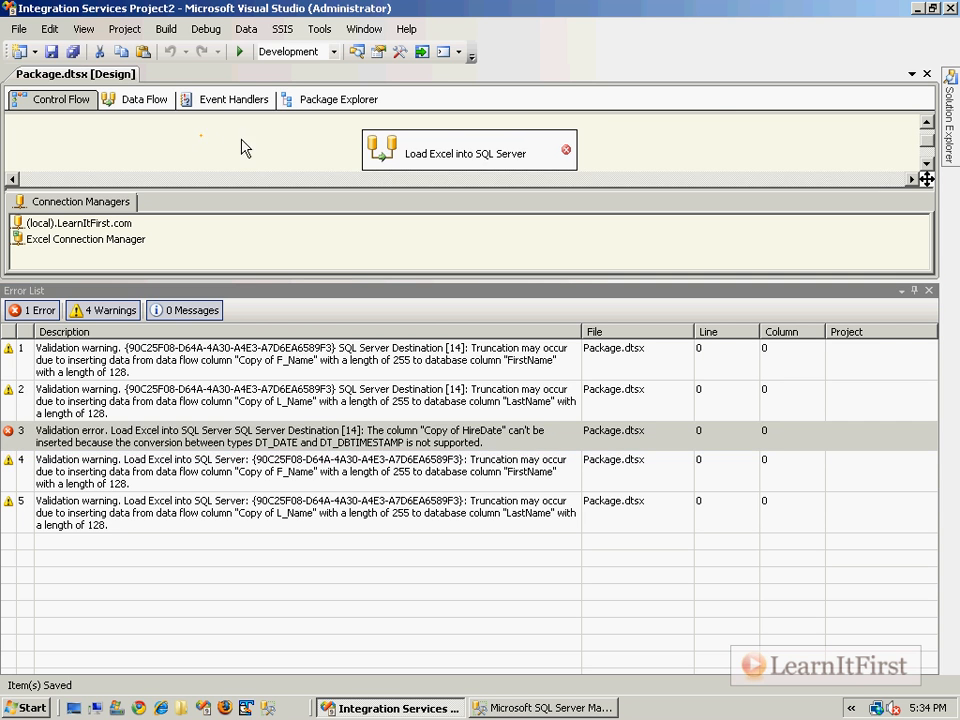
left_click(927, 74)
left_click(951, 134)
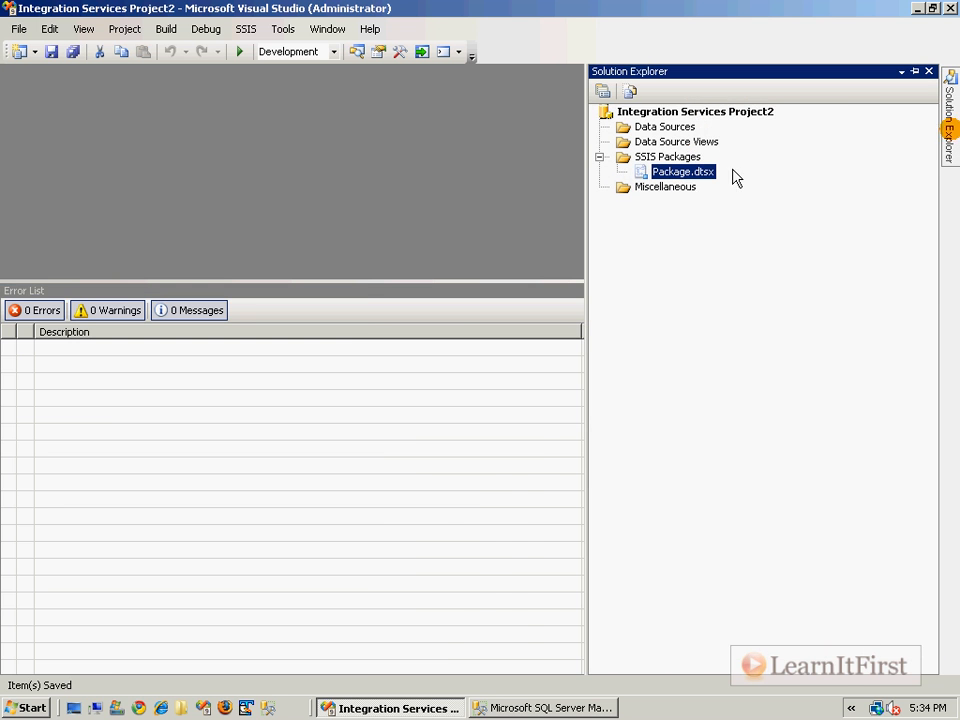
double_click(690, 172)
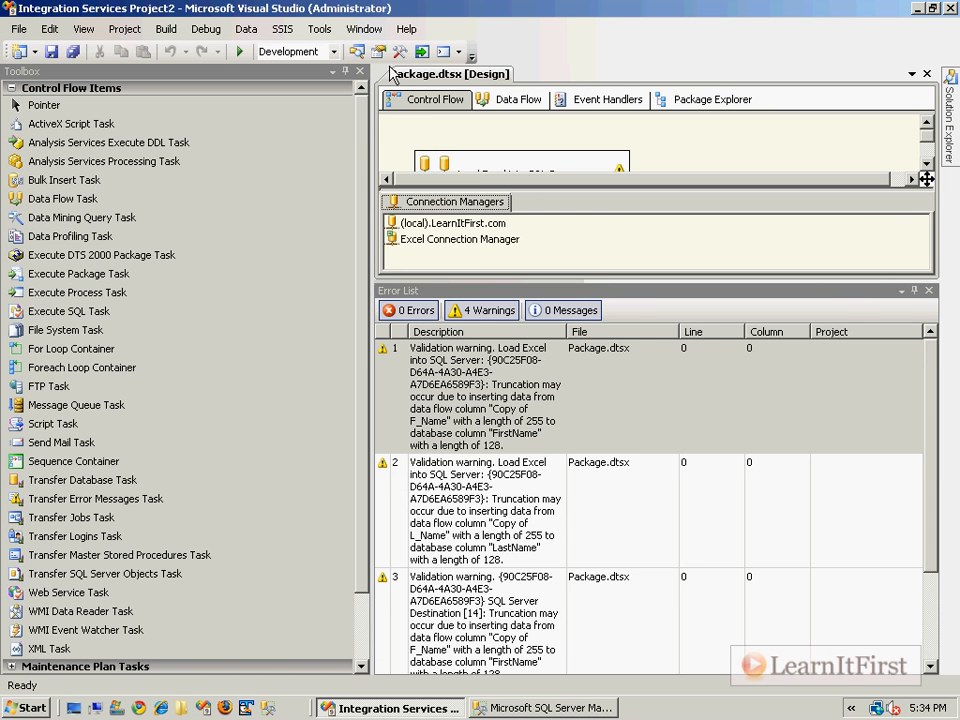
left_click(360, 73)
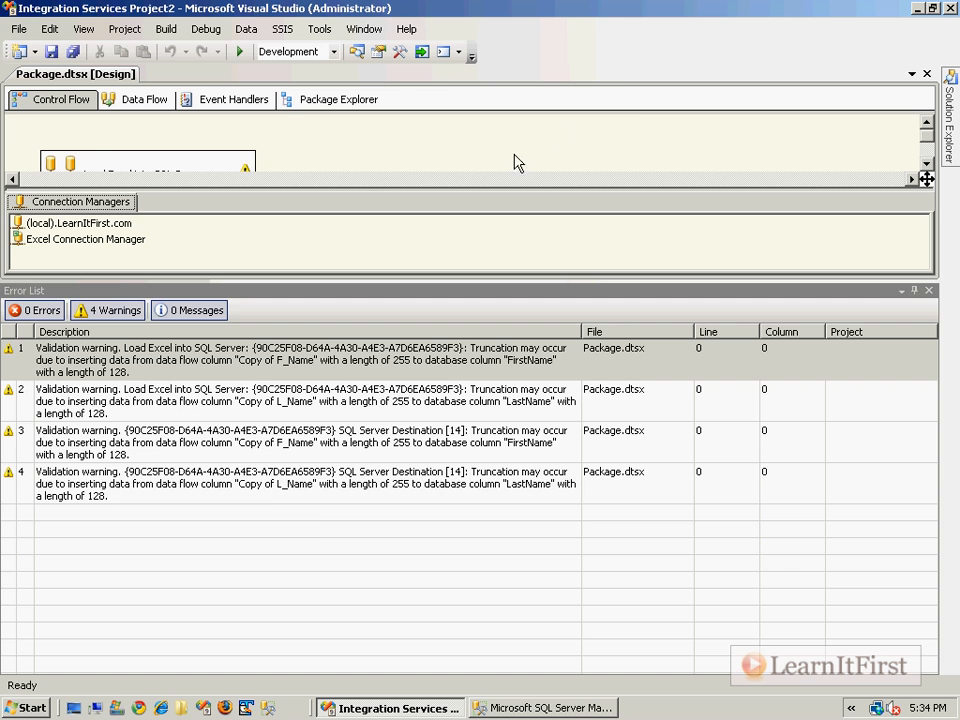
Close the Error List and display it again below the control flow to review the remaining warnings
left_click(929, 290)
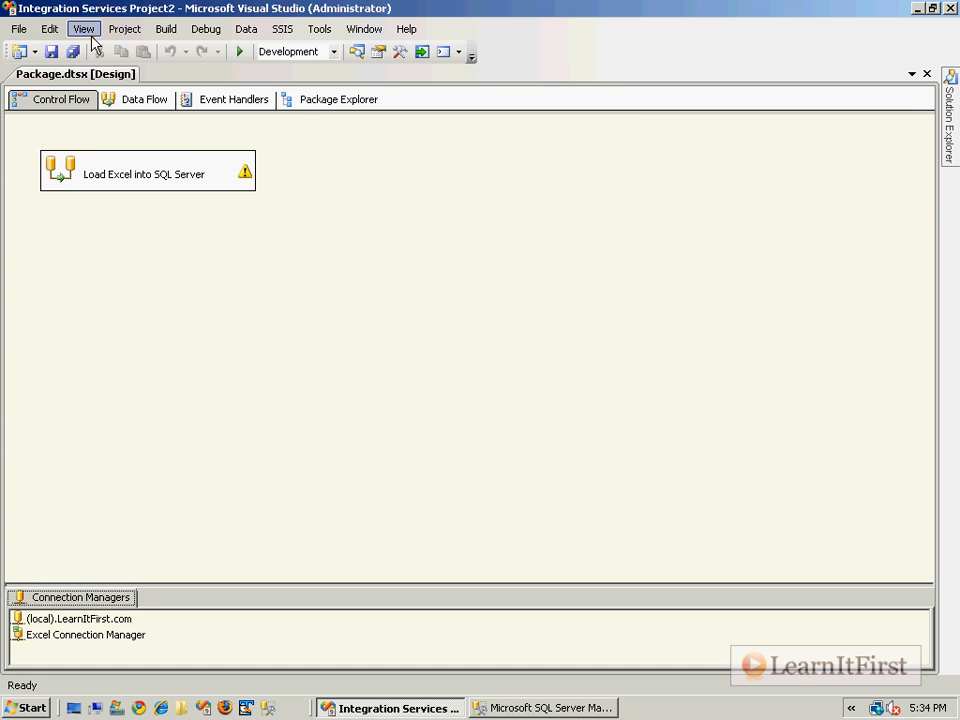
left_click(78, 29)
left_click(144, 254)
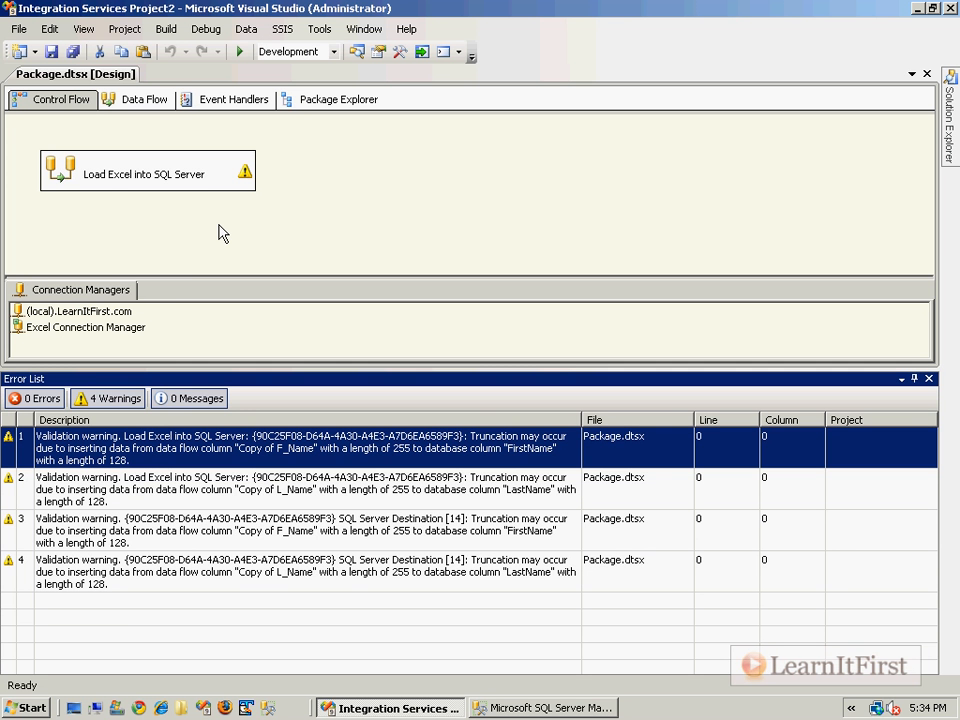